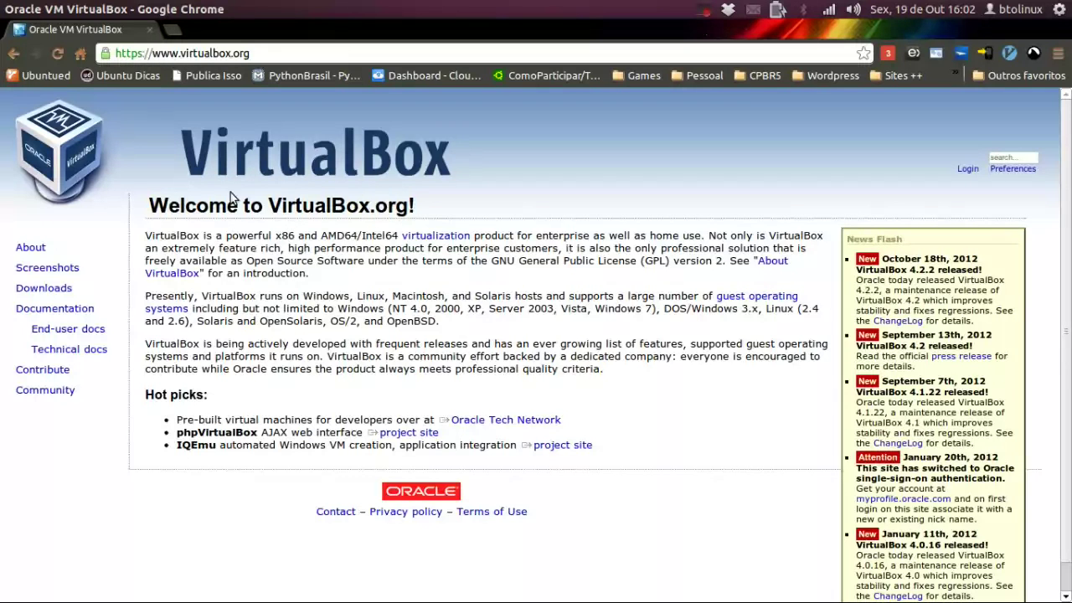
# Step: Open the VirtualBox 4.2.2 downloads for Linux hosts and look over the packages offered for each distribution
pyautogui.click(46, 288)
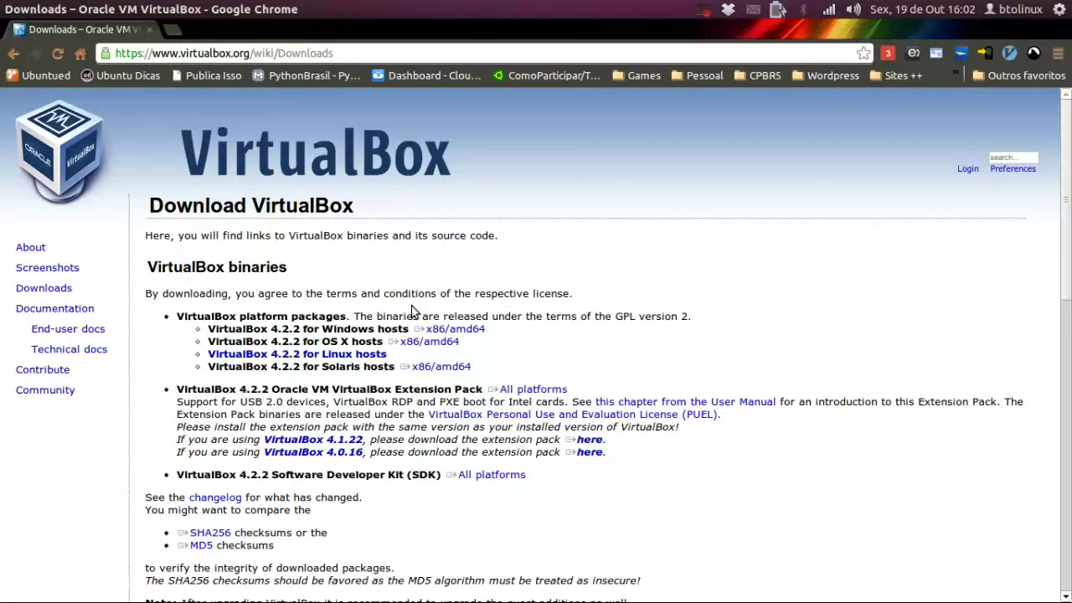
pyautogui.tripleClick(331, 355)
pyautogui.click(364, 361)
pyautogui.tripleClick(330, 357)
pyautogui.click(330, 357)
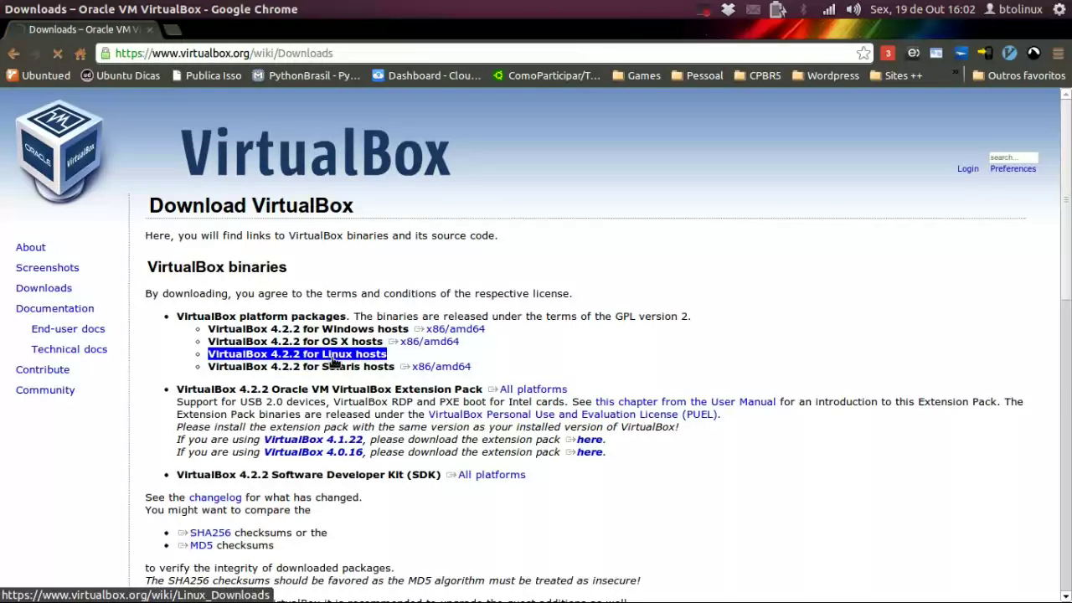
pyautogui.scroll(-3, 312, 312)
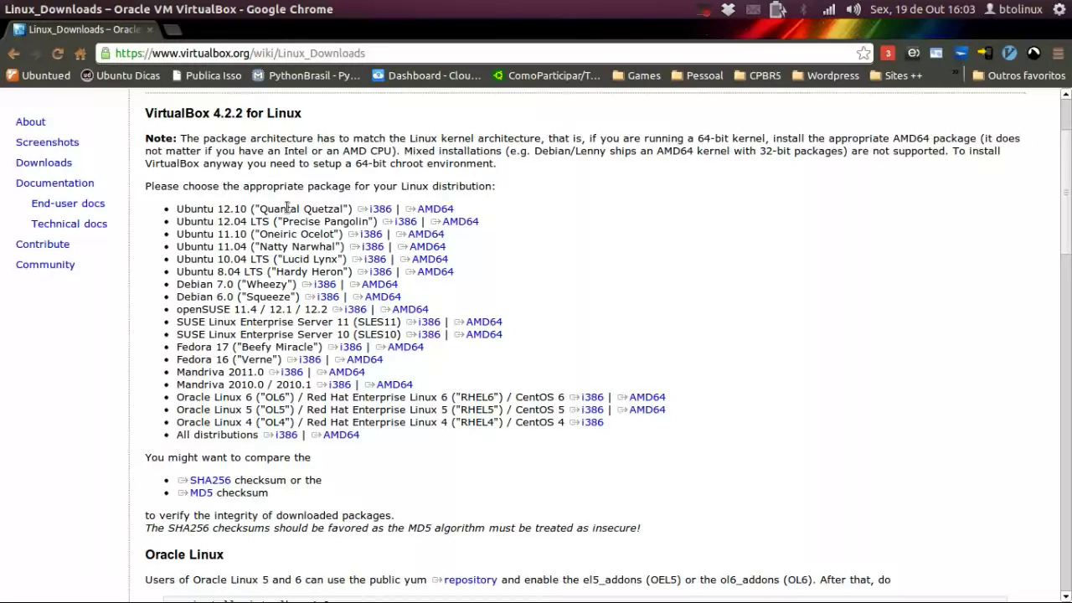
pyautogui.moveTo(469, 206); pyautogui.dragTo(444, 206)
pyautogui.moveTo(376, 264); pyautogui.dragTo(344, 299)
pyautogui.moveTo(369, 234); pyautogui.dragTo(145, 48)
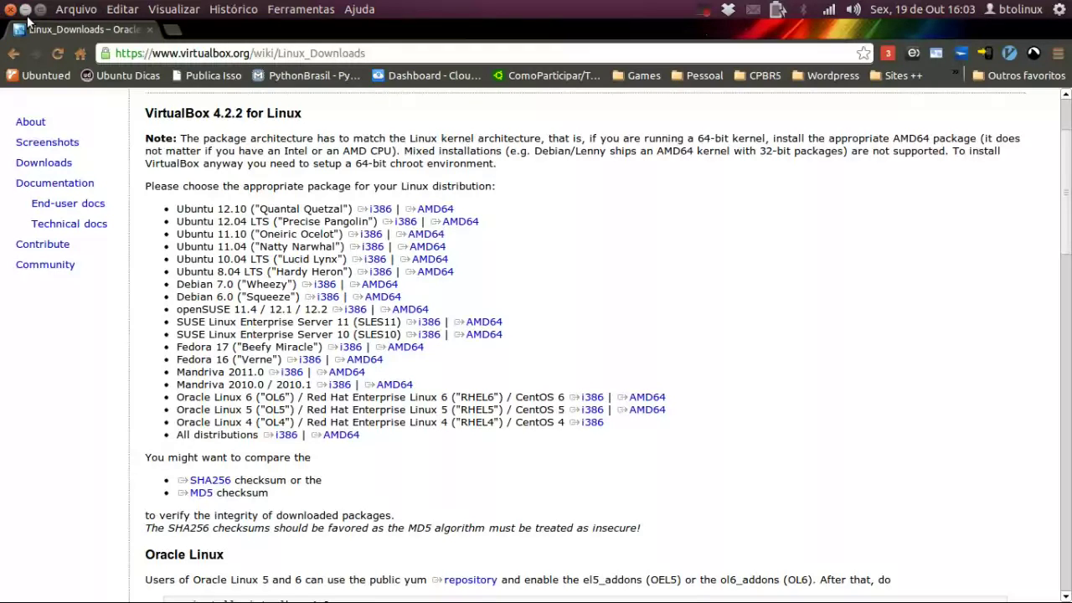
# Step: Minimize the browser and search the installed applications for "vi" to bring up Oracle VM VirtualBox
pyautogui.click(23, 12)
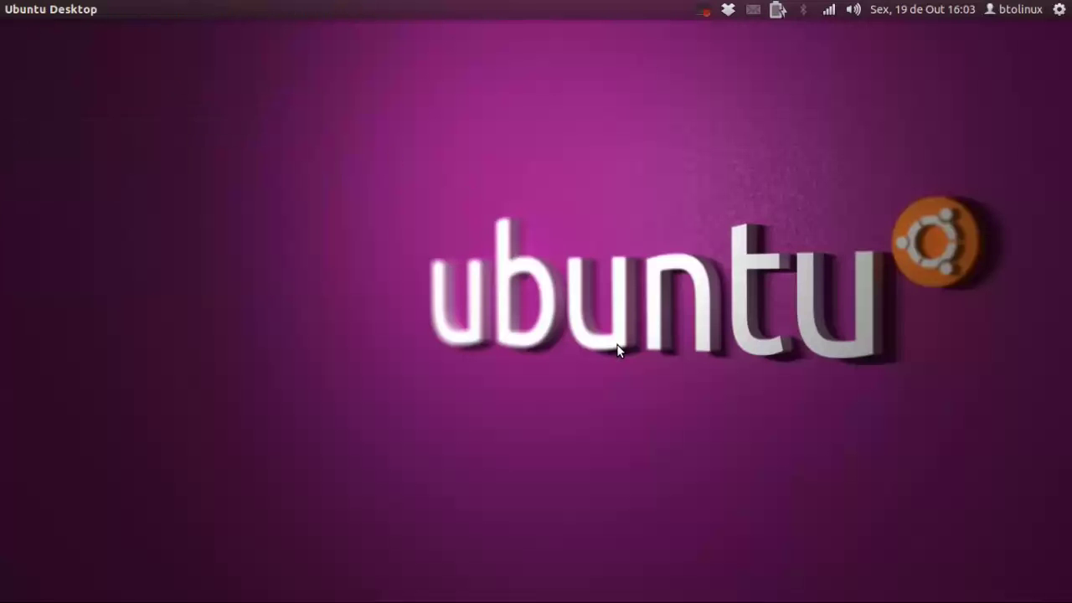
pyautogui.press('super')
pyautogui.write('vi')
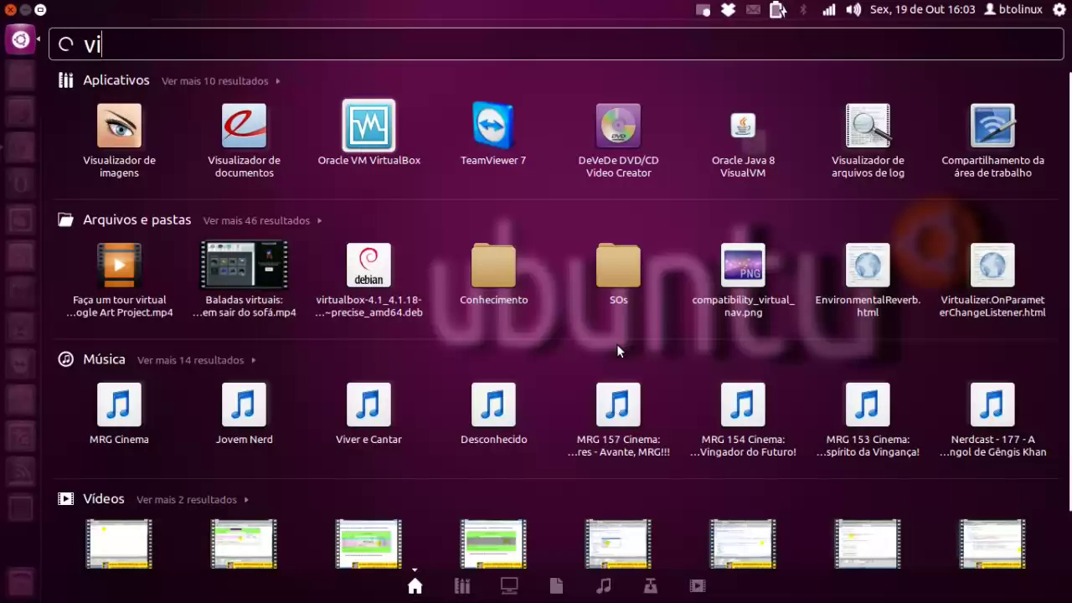
pyautogui.press('Escape')
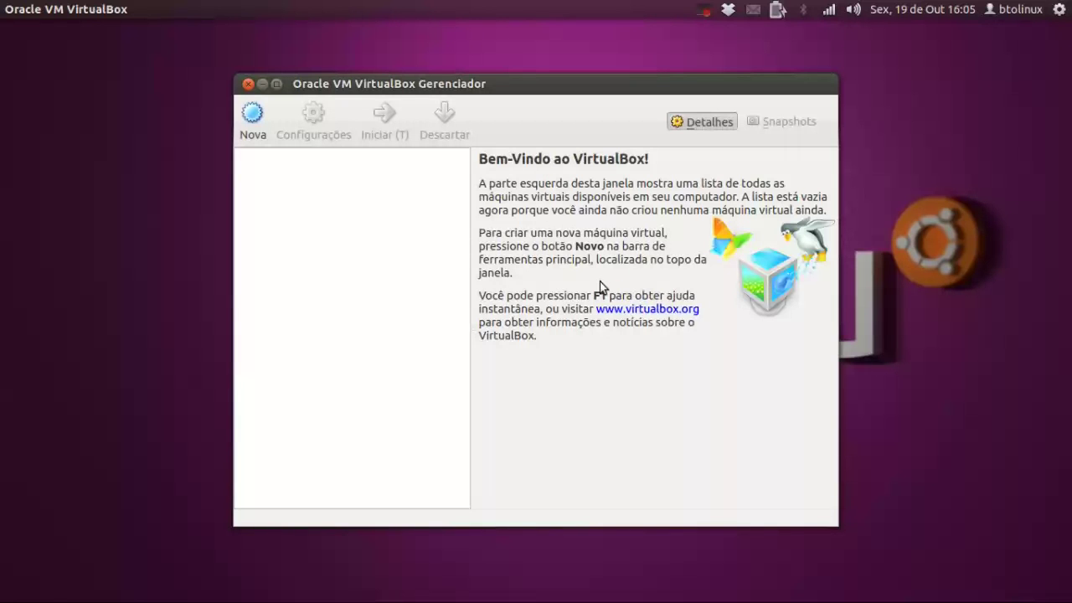
# Step: Start creating a new virtual machine and look through the operating system types and Windows versions on offer
pyautogui.click(253, 115)
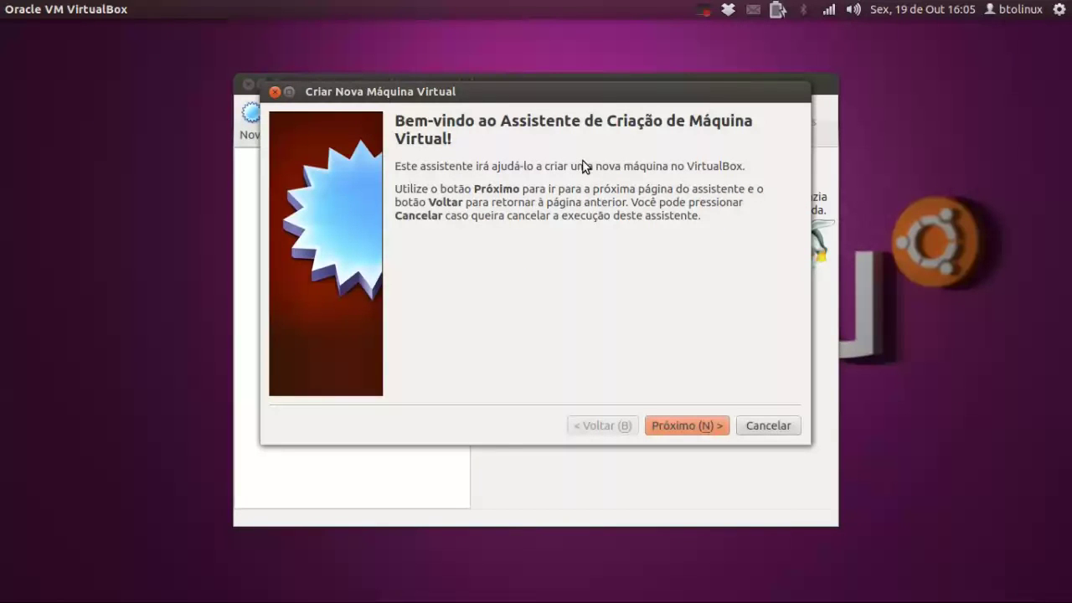
pyautogui.click(690, 426)
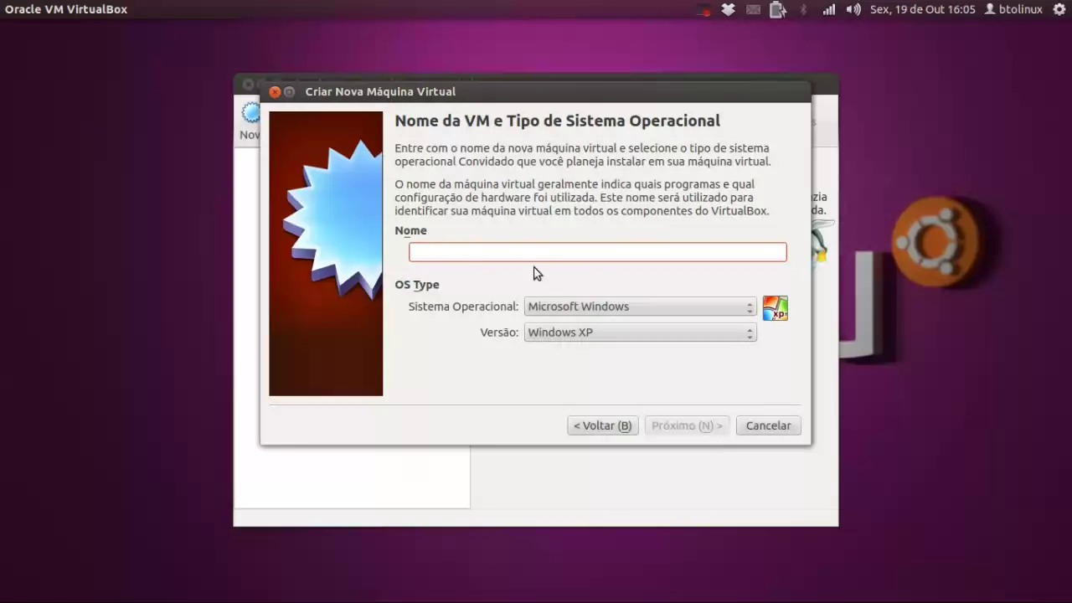
pyautogui.click(589, 305)
pyautogui.click(590, 306)
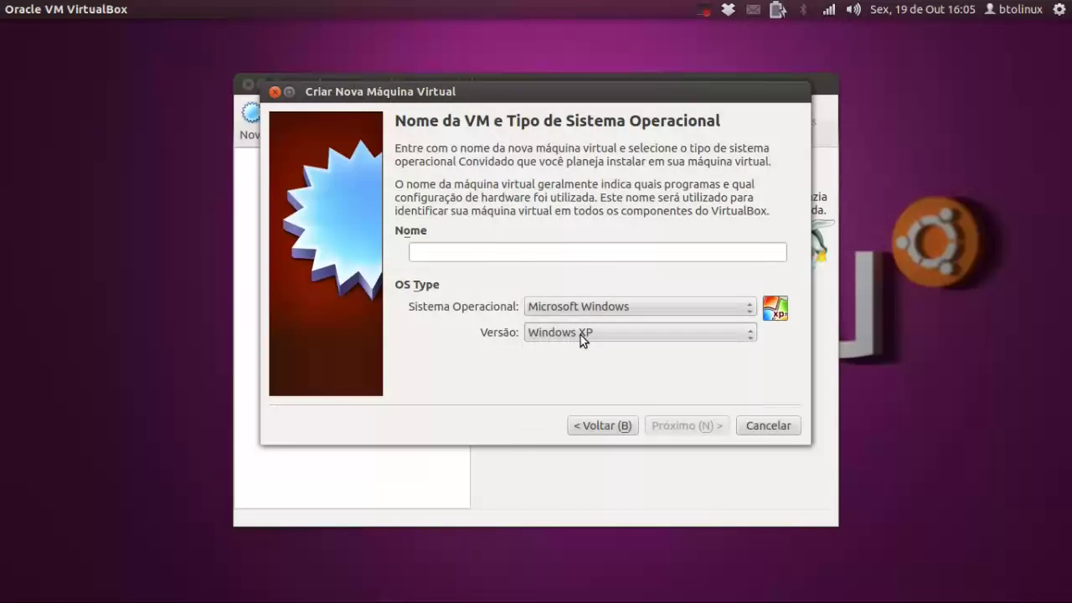
pyautogui.click(581, 335)
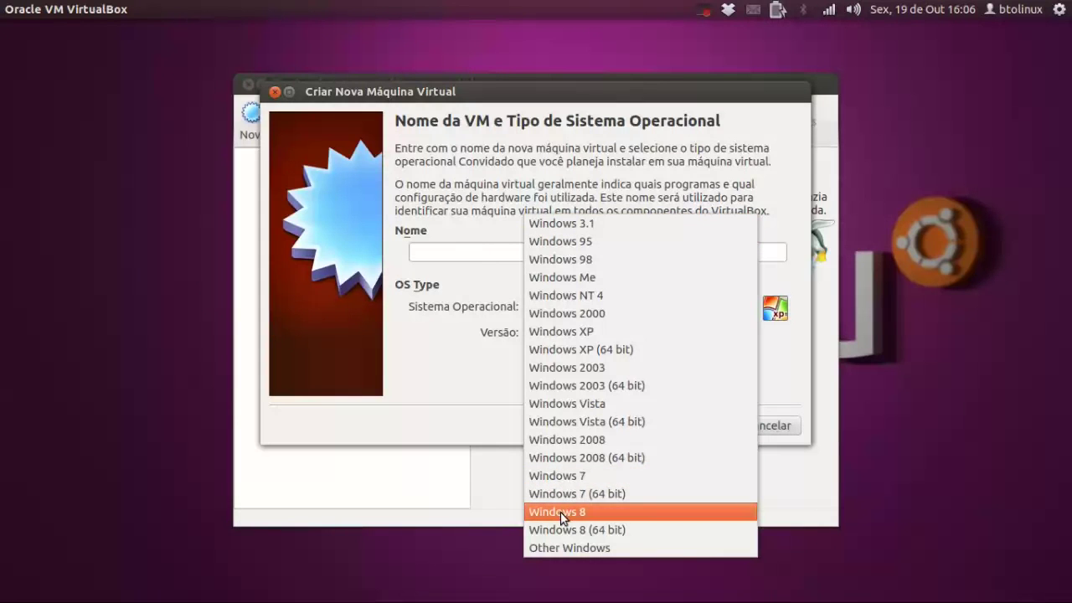
pyautogui.click(466, 289)
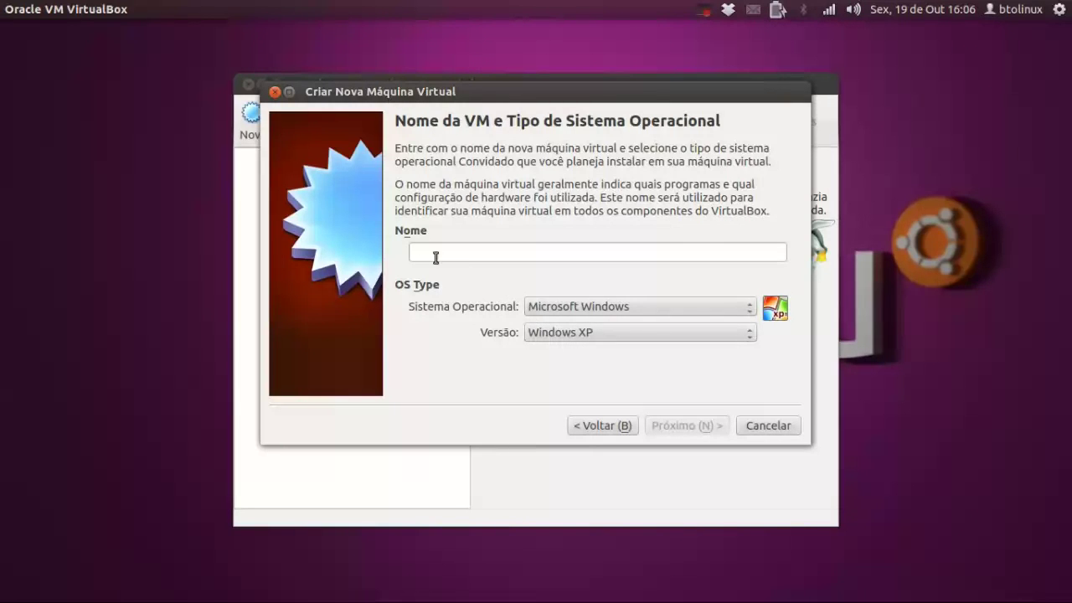
pyautogui.click(574, 308)
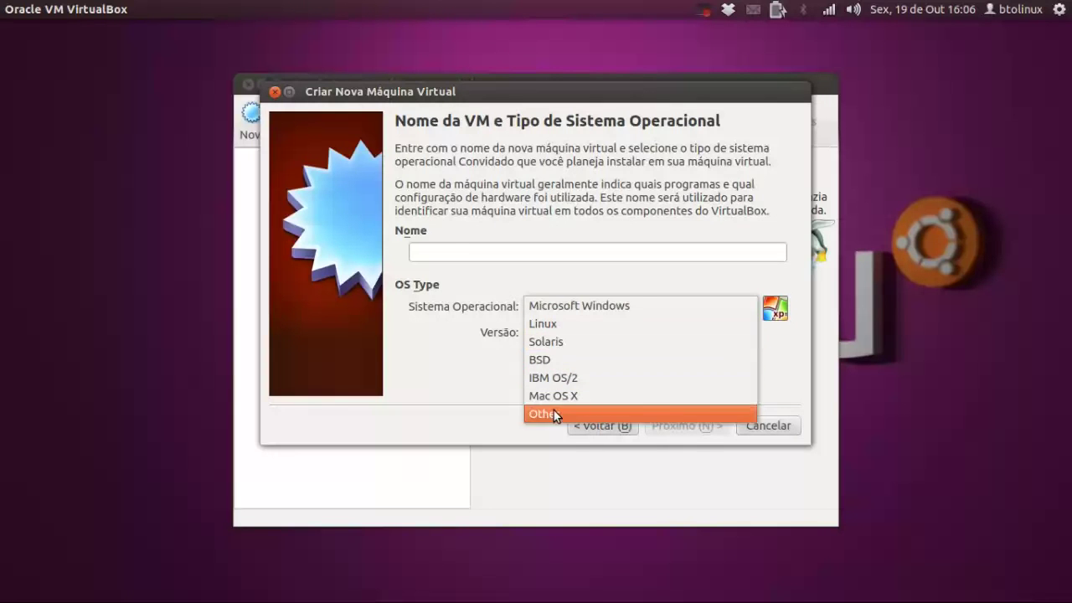
# Step: Name the virtual machine Ubuntu12.10 and set its type to Linux with the 32-bit Ubuntu version
pyautogui.click(454, 251)
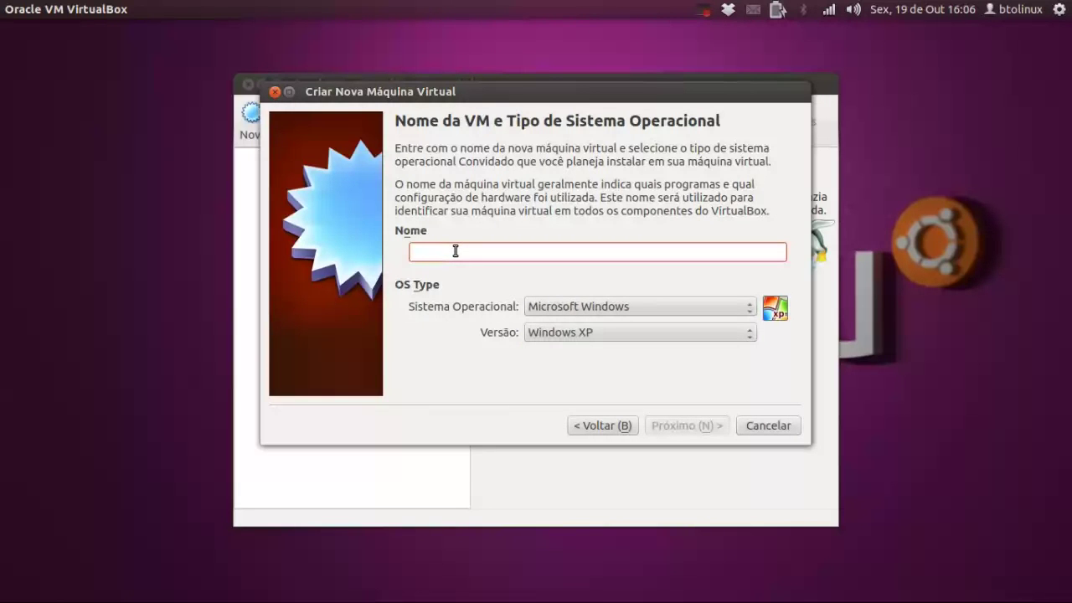
pyautogui.write('Ubuntu')
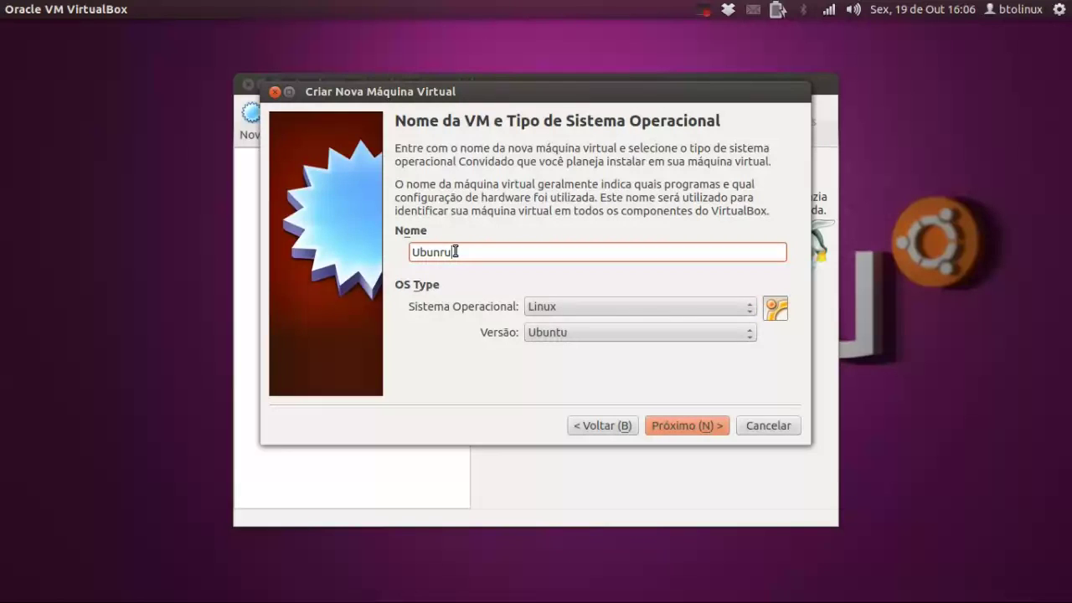
pyautogui.press('BackSpace')
pyautogui.write('u 12.10')
pyautogui.click(600, 330)
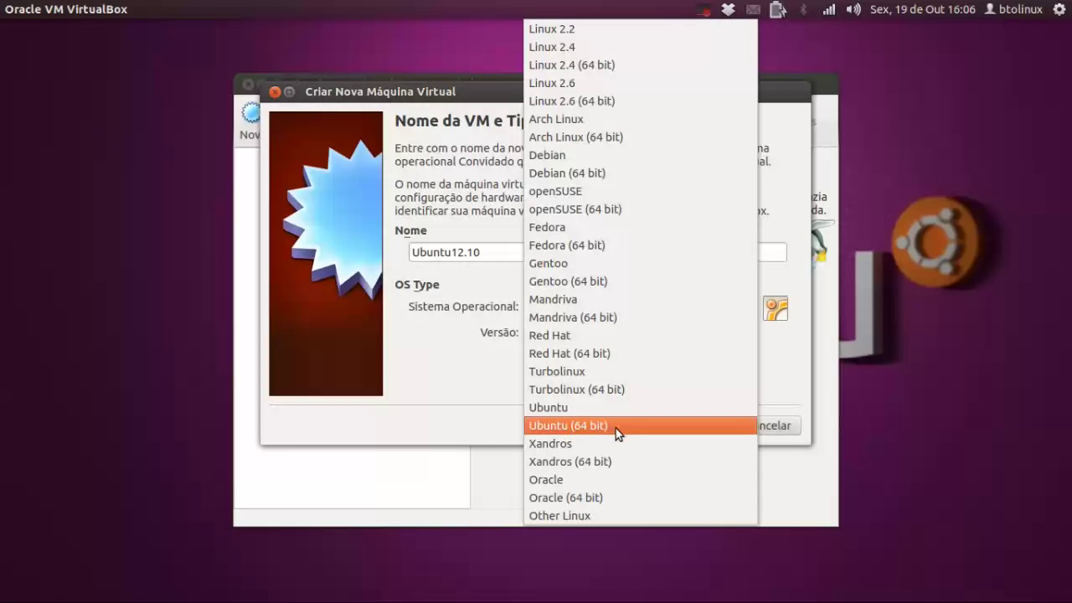
pyautogui.click(553, 409)
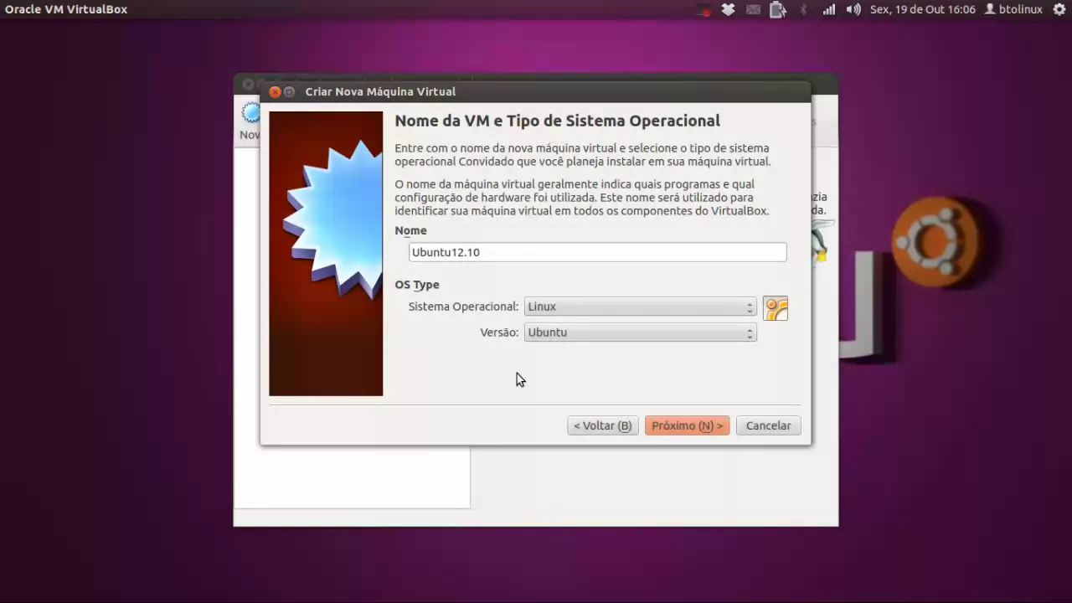
pyautogui.click(688, 427)
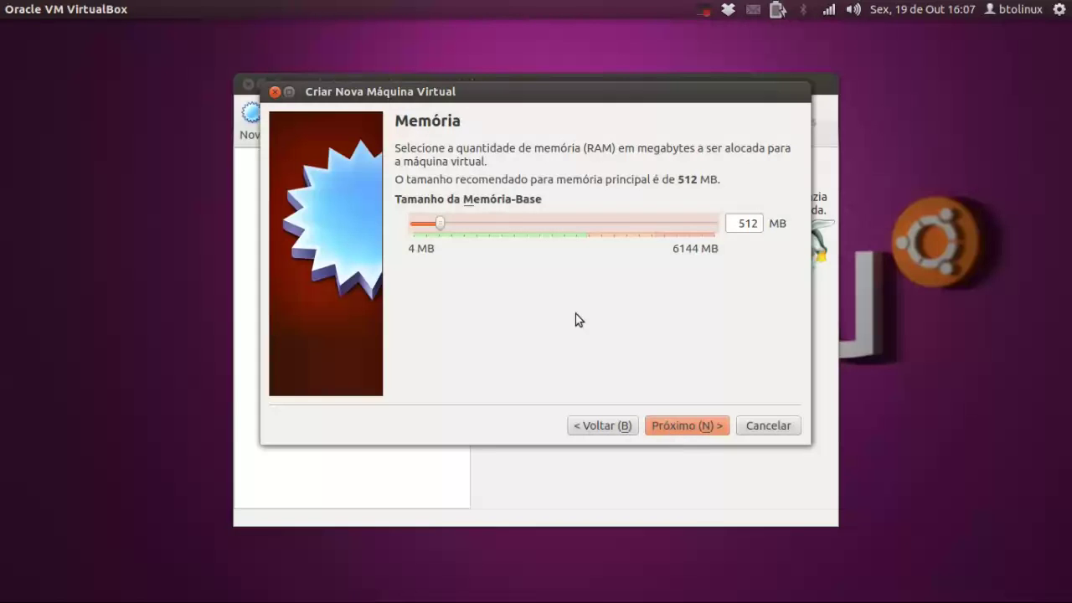
# Step: Set the virtual machine's base memory to 1000 MB and continue to the hard disk settings
pyautogui.click(745, 226)
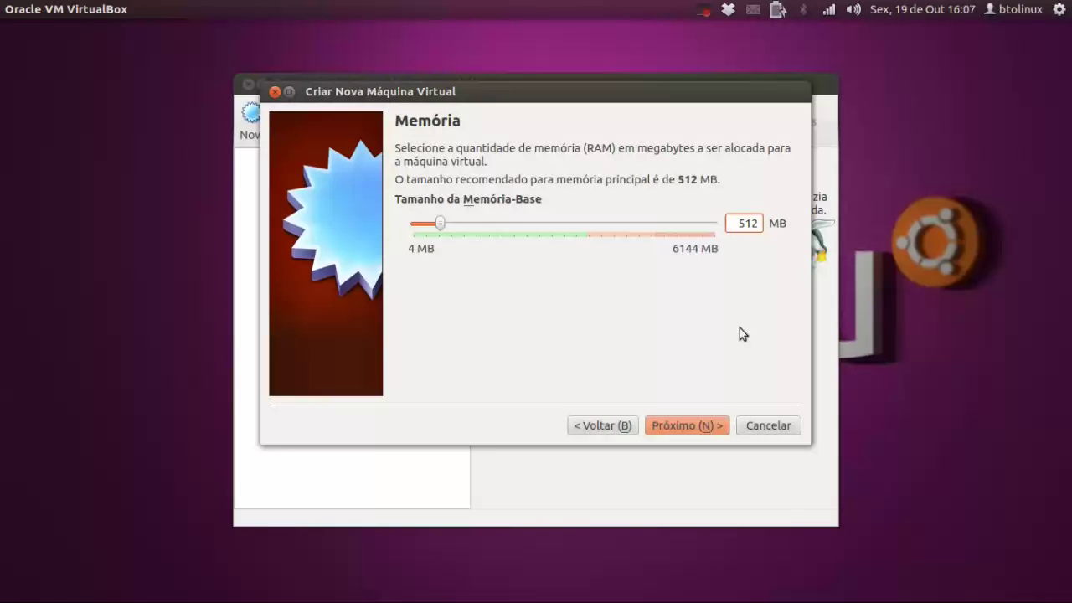
pyautogui.write('1')
pyautogui.press('BackSpace')
pyautogui.press('BackSpace')
pyautogui.press('BackSpace')
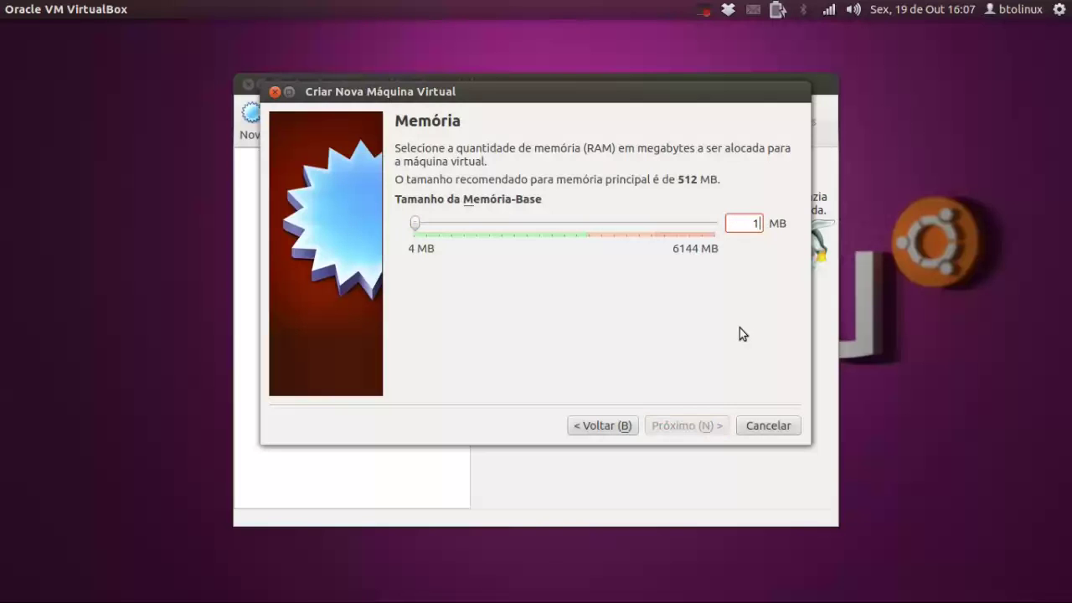
pyautogui.write('000')
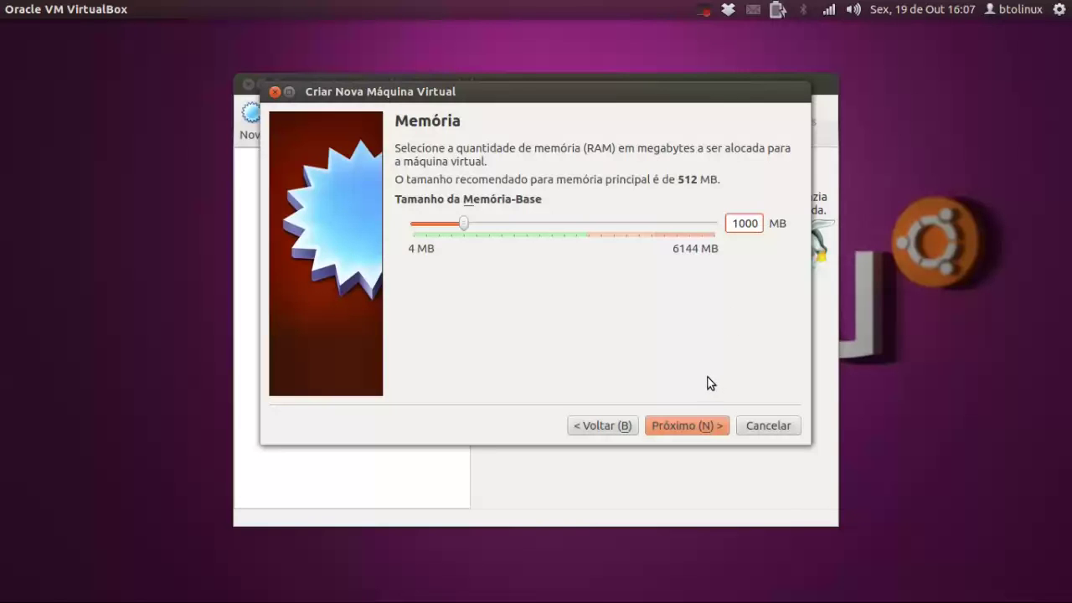
pyautogui.click(683, 424)
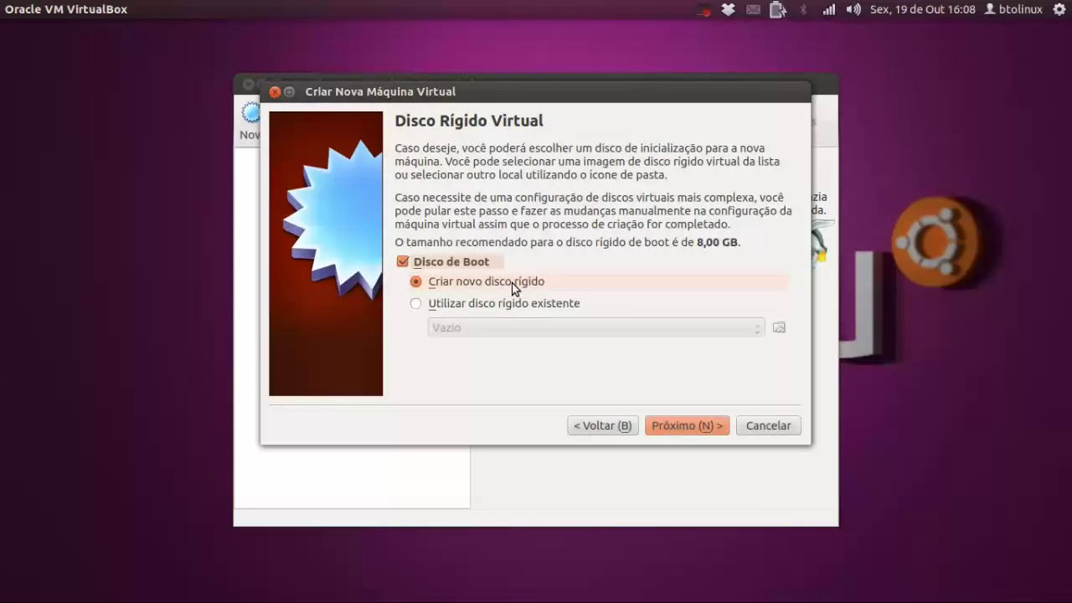
# Step: Choose a new boot hard disk in VDI format with dynamically allocated storage
pyautogui.click(698, 429)
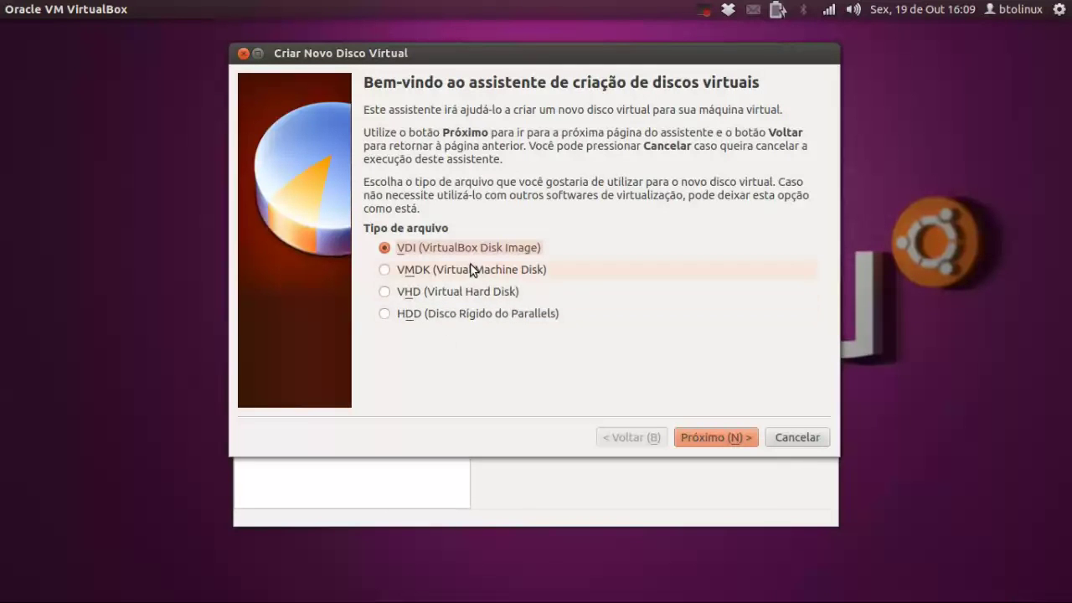
pyautogui.click(729, 439)
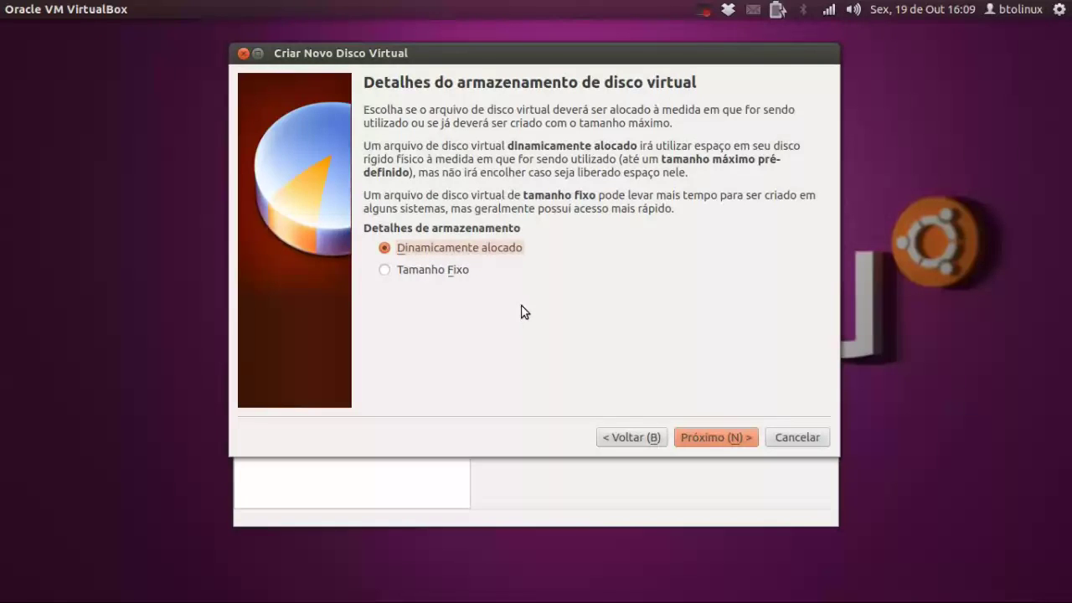
pyautogui.click(710, 435)
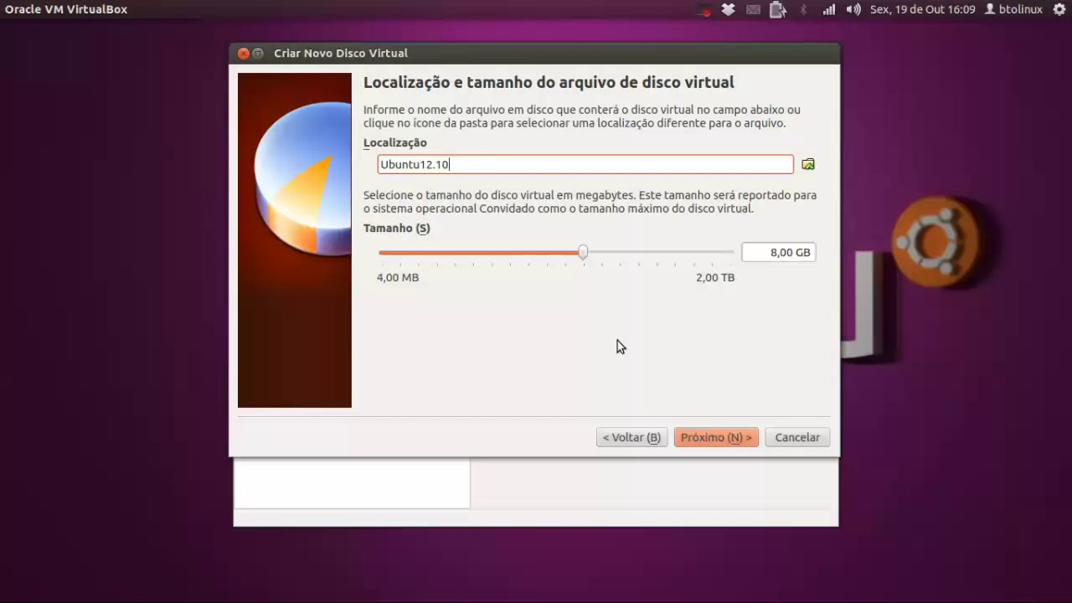
pyautogui.doubleClick(478, 166)
pyautogui.click(478, 166)
pyautogui.moveTo(478, 165); pyautogui.dragTo(358, 161)
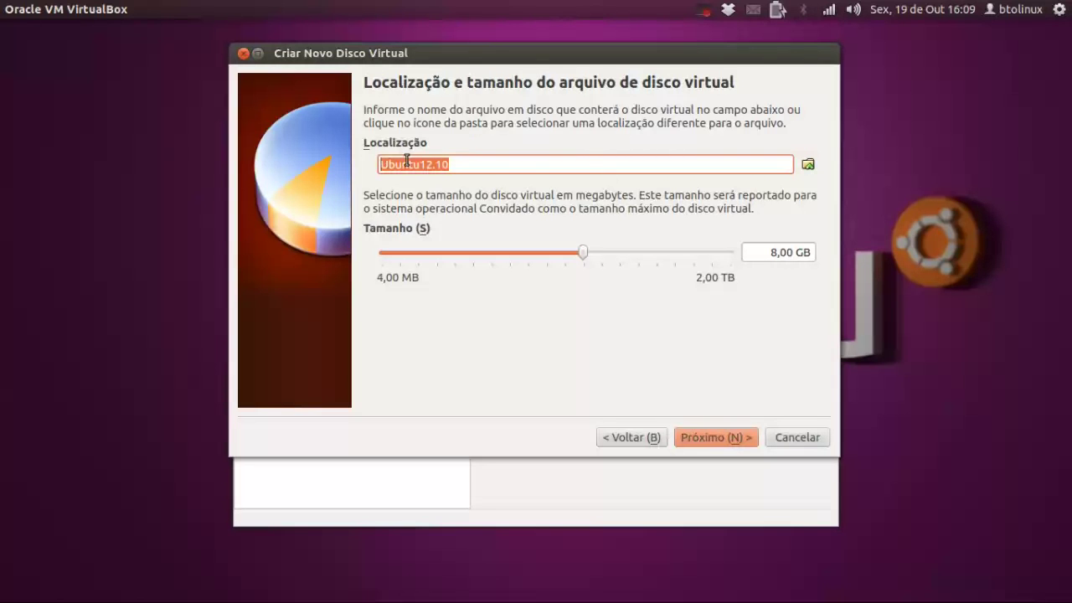
pyautogui.click(461, 166)
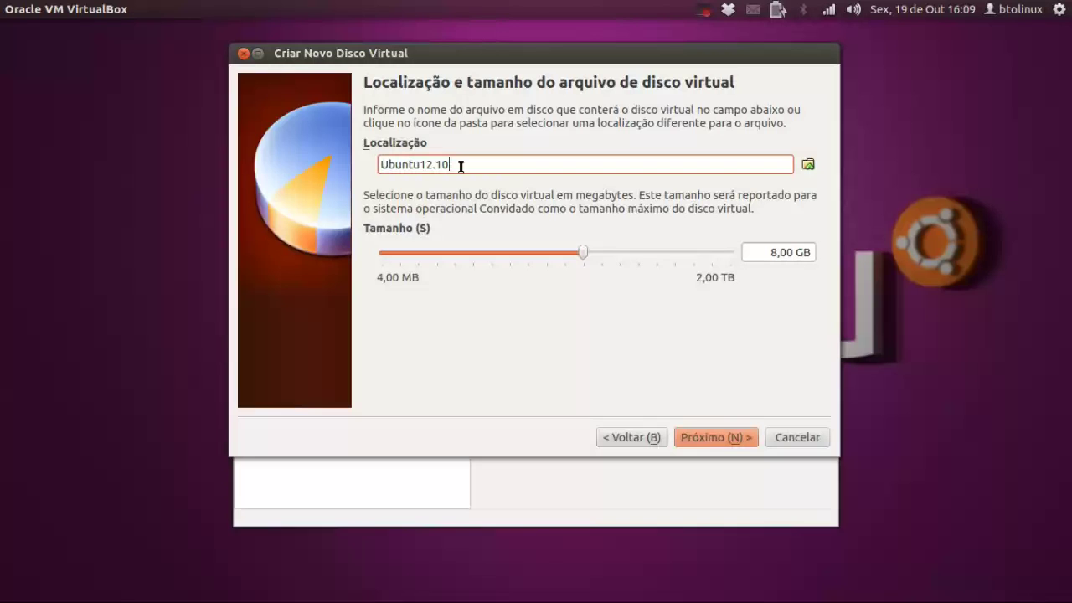
pyautogui.moveTo(461, 165); pyautogui.dragTo(377, 167)
pyautogui.click(452, 164)
# Step: Set the virtual disk's size to 8 GB and continue to the disk summary
pyautogui.click(772, 254)
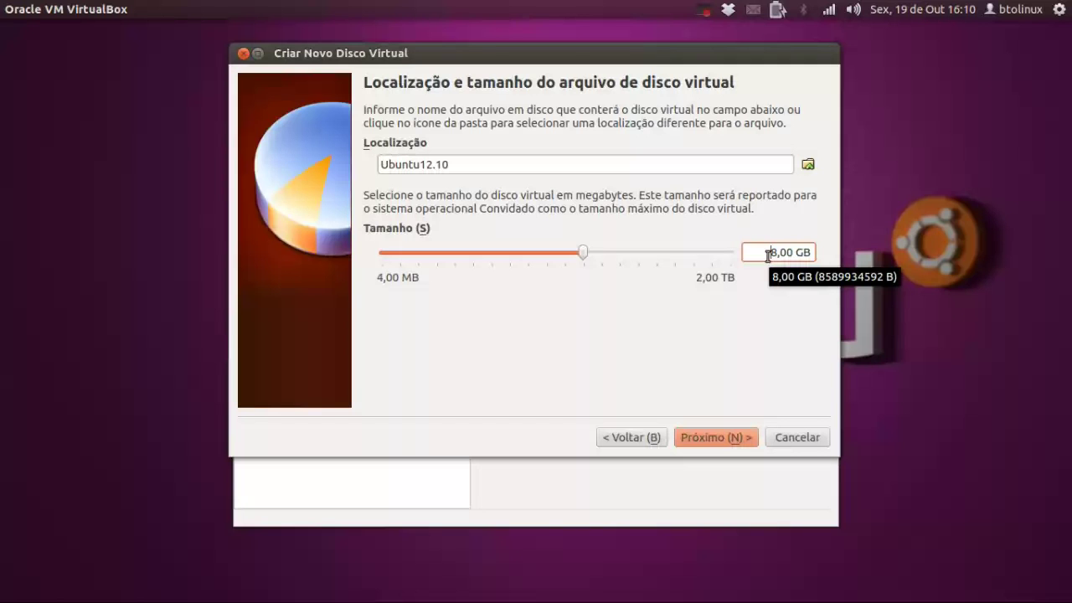
pyautogui.moveTo(581, 256)
pyautogui.mouseDown()
pyautogui.moveTo(611, 260)
pyautogui.moveTo(563, 256)
pyautogui.moveTo(593, 255)
pyautogui.moveTo(583, 256)
pyautogui.mouseUp()
pyautogui.moveTo(767, 253)
pyautogui.mouseDown()
pyautogui.moveTo(788, 256)
pyautogui.moveTo(760, 253)
pyautogui.moveTo(772, 253)
pyautogui.mouseUp()
pyautogui.write('8')
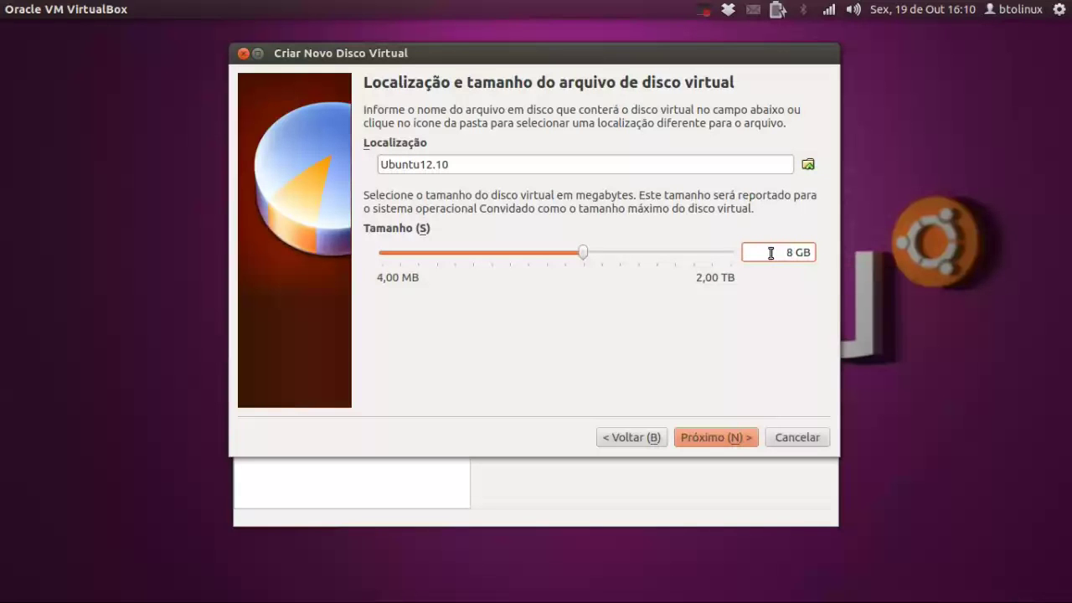
pyautogui.write('00')
pyautogui.press('BackSpace')
pyautogui.press('BackSpace')
pyautogui.click(718, 439)
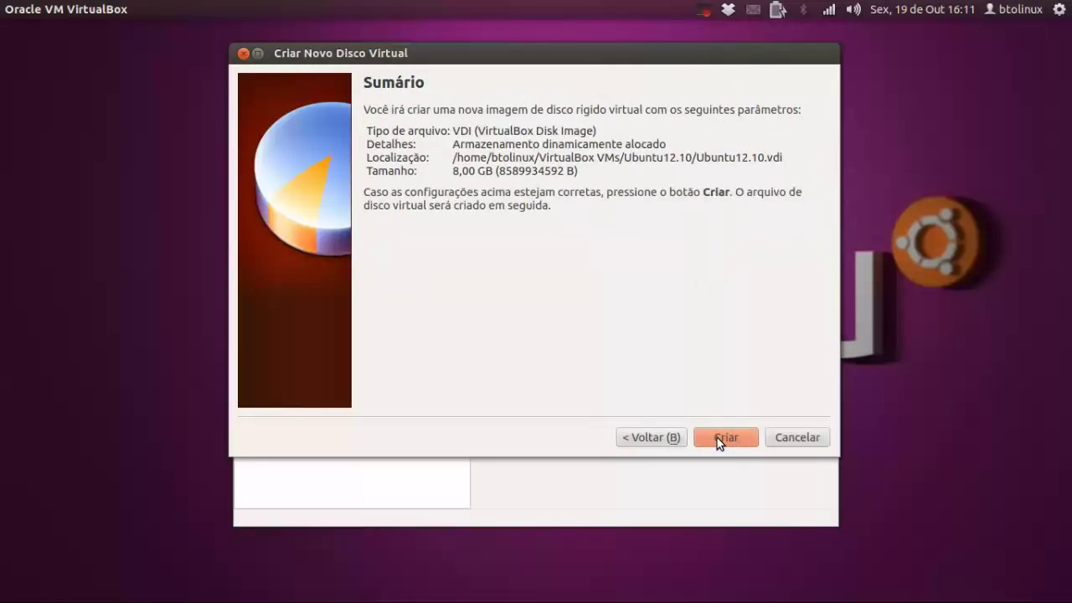
# Step: Review the file type, storage details, location and size in the disk summary, and create the virtual disk
pyautogui.moveTo(453, 131); pyautogui.dragTo(568, 174)
pyautogui.click(438, 159)
pyautogui.moveTo(456, 171); pyautogui.dragTo(543, 172)
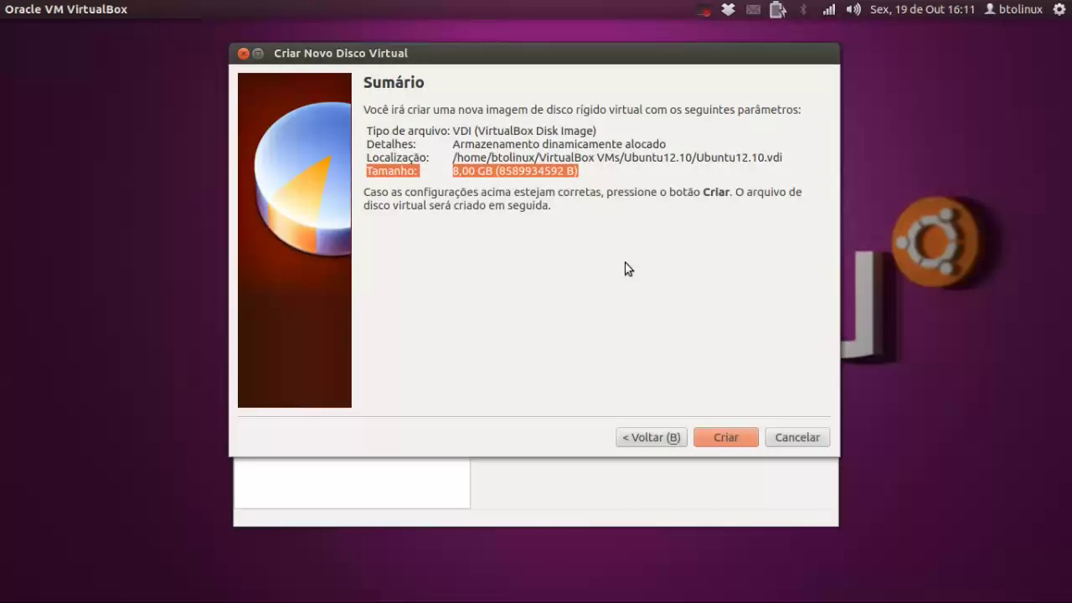
pyautogui.click(723, 433)
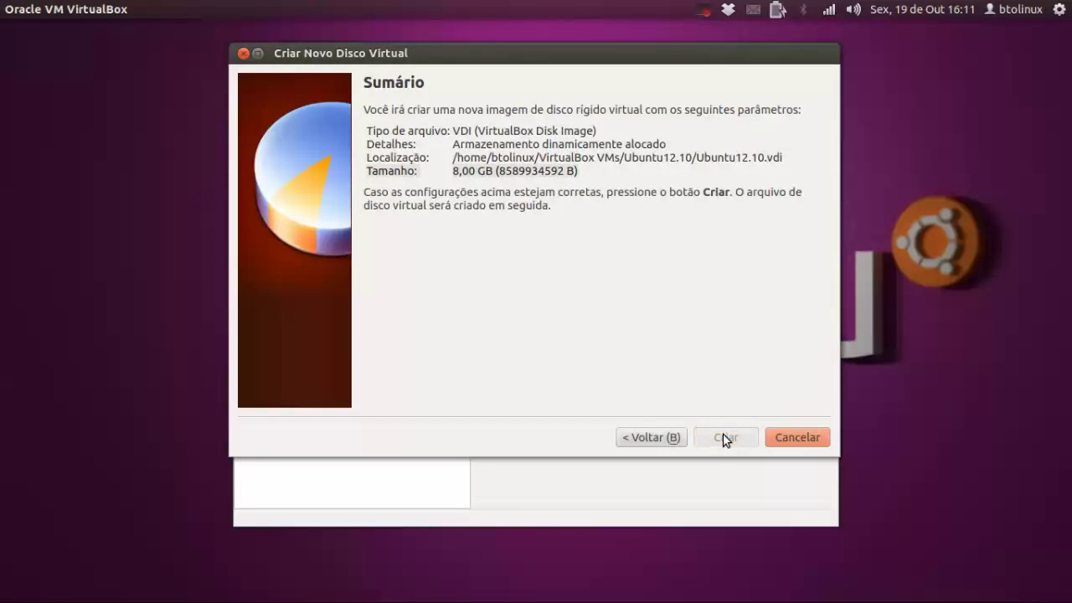
# Step: Review the name, system type, memory and boot disk in the machine summary, and create the virtual machine
pyautogui.moveTo(470, 92); pyautogui.dragTo(471, 124)
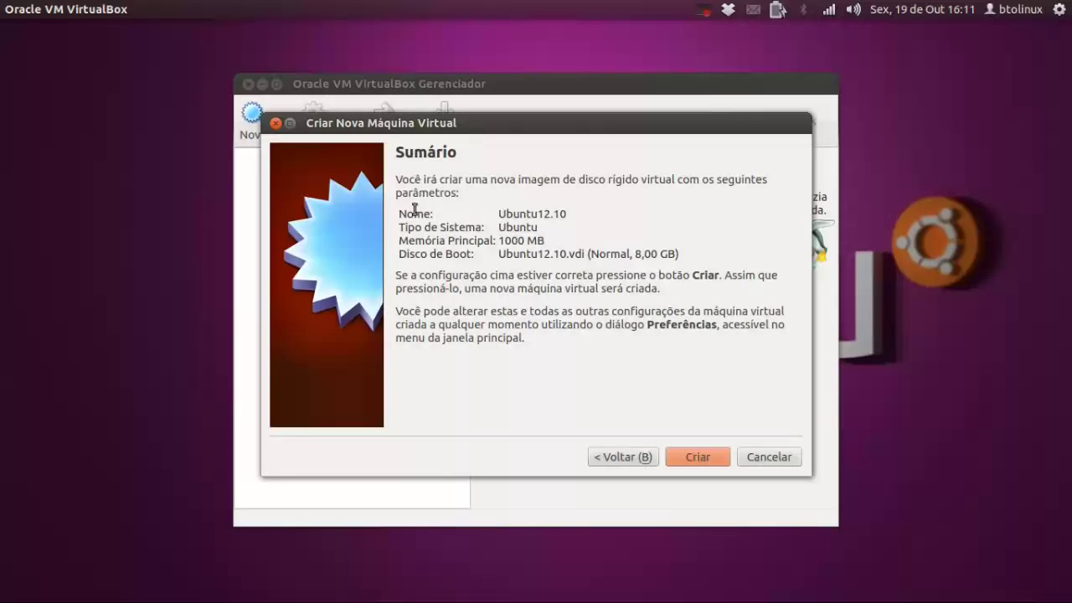
pyautogui.moveTo(399, 213); pyautogui.dragTo(688, 260)
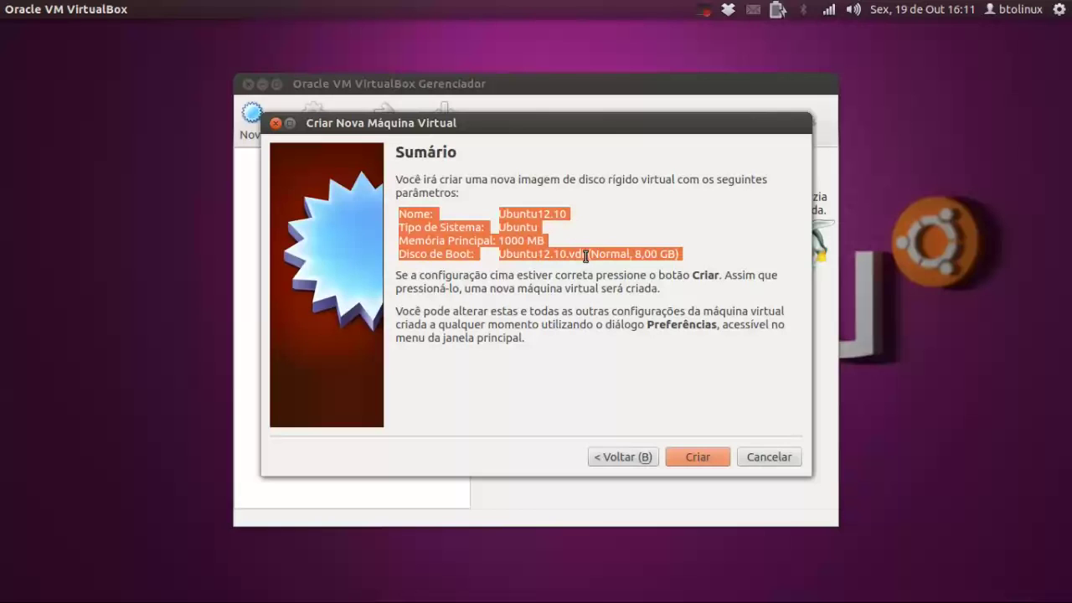
pyautogui.click(701, 459)
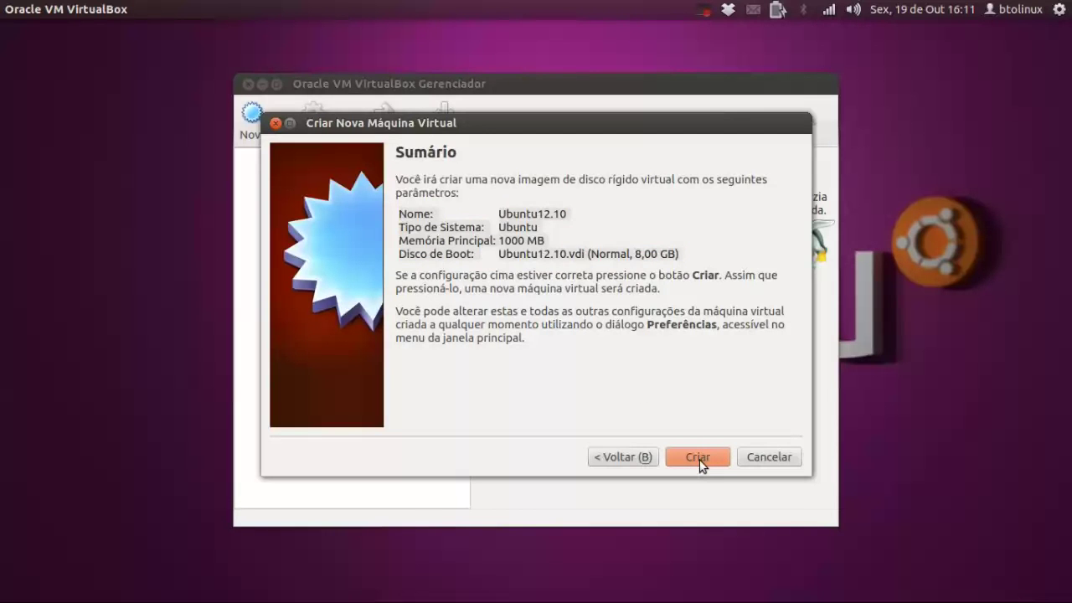
# Step: Accept the summary parameters to create the Ubuntu12.10 virtual machine with its 8 GB boot disk
pyautogui.click(697, 458)
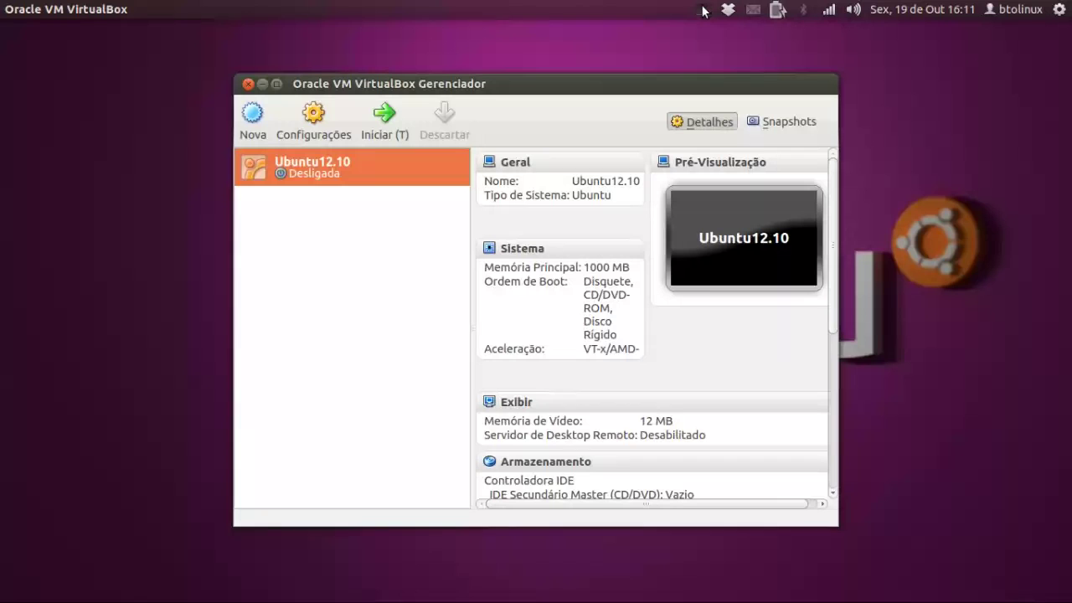
pyautogui.click(704, 11)
pyautogui.click(715, 49)
# Step: In the Ubuntu12.10 system settings, disable floppy boot and move it below the hard disk, and check the processor and acceleration options
pyautogui.click(312, 124)
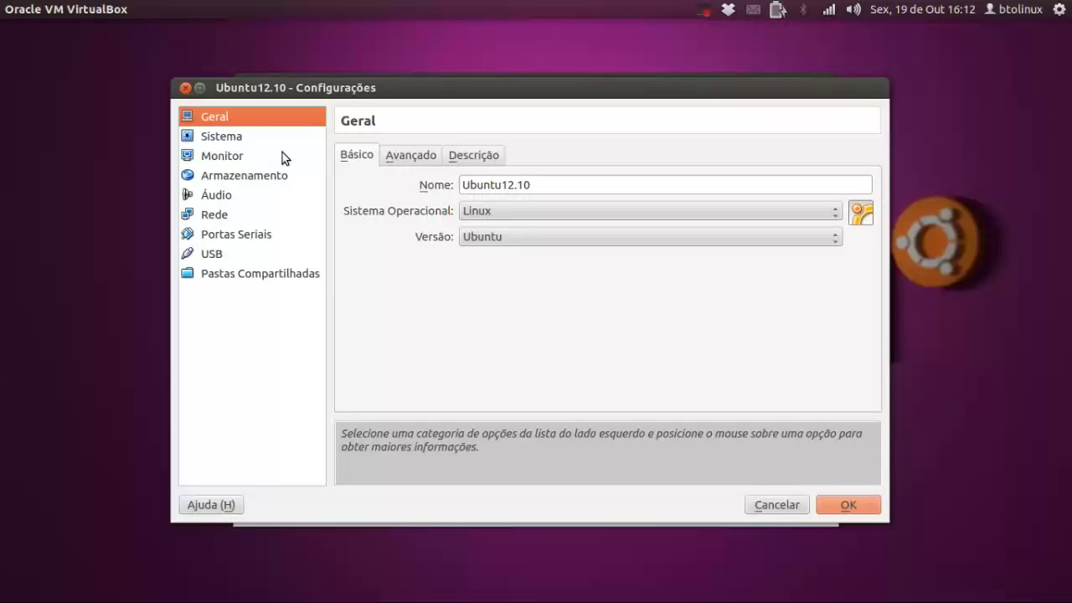
pyautogui.click(231, 142)
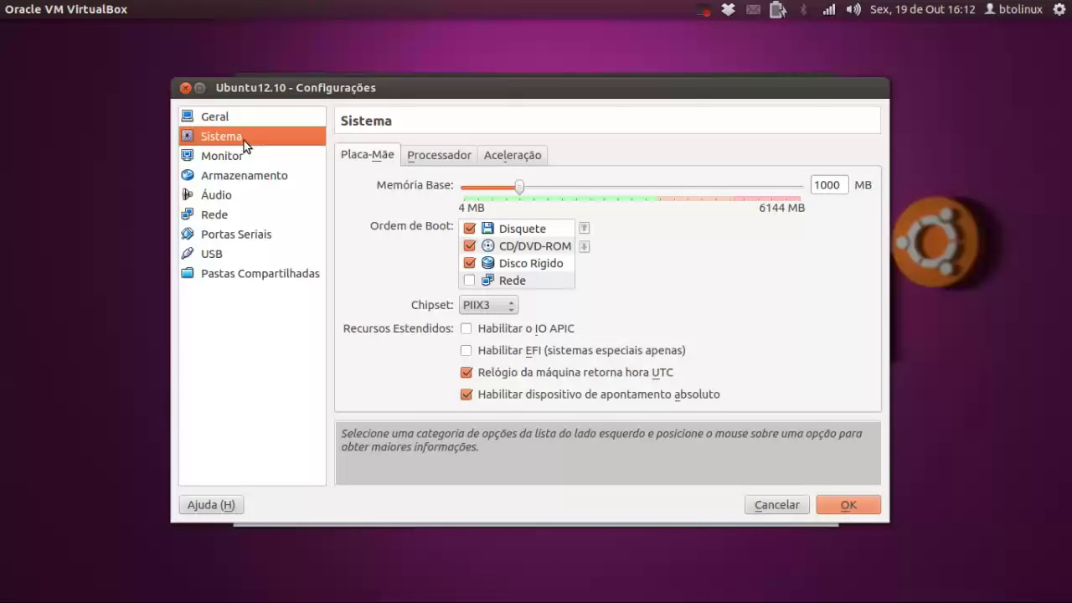
pyautogui.moveTo(493, 235)
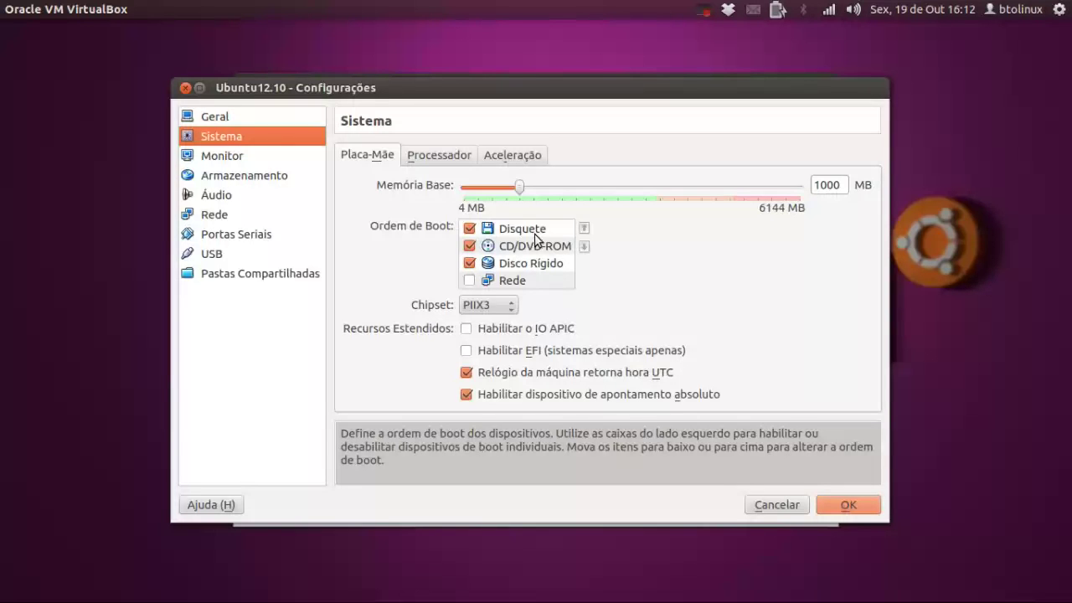
pyautogui.click(520, 233)
pyautogui.click(470, 229)
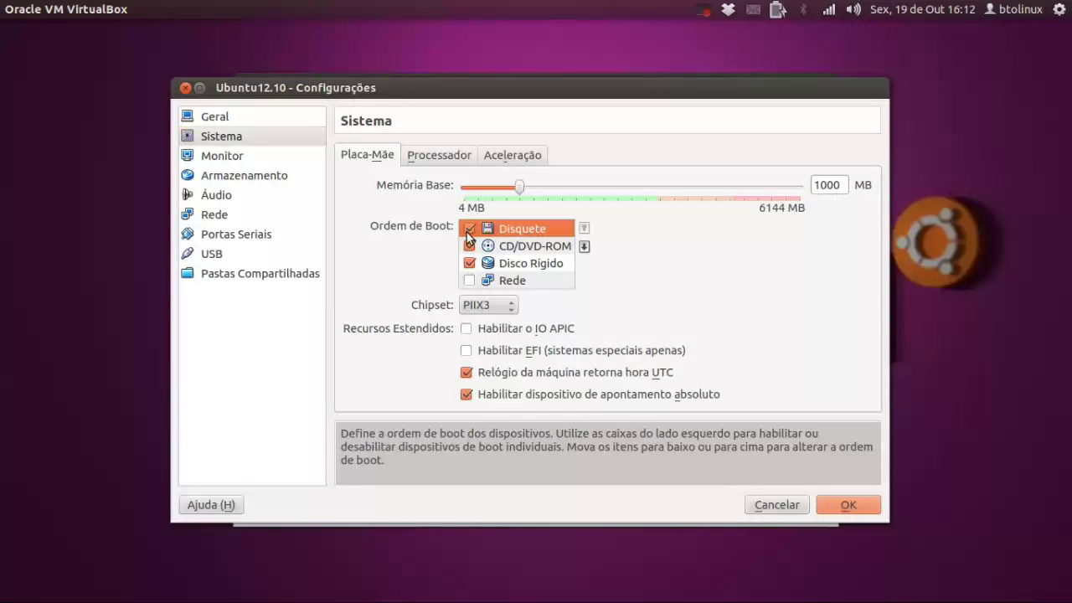
pyautogui.click(584, 247)
pyautogui.click(584, 246)
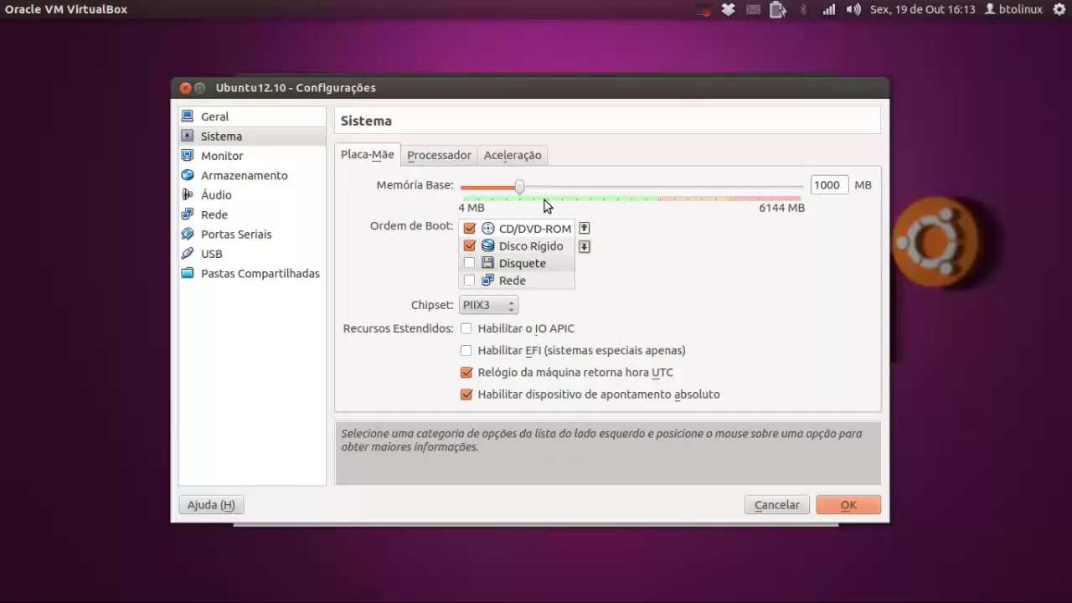
pyautogui.click(457, 159)
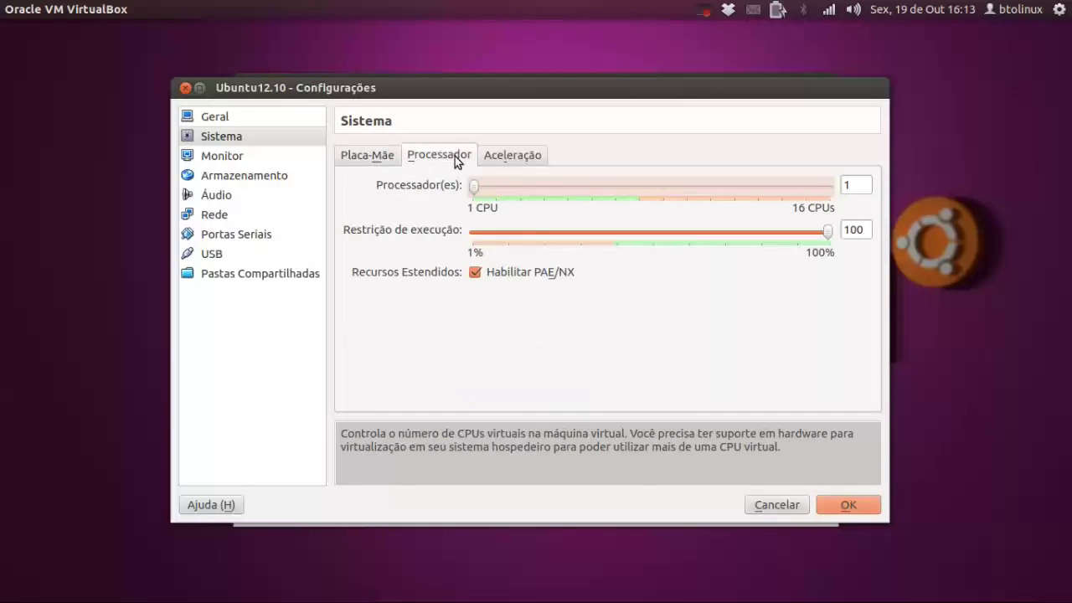
pyautogui.click(507, 157)
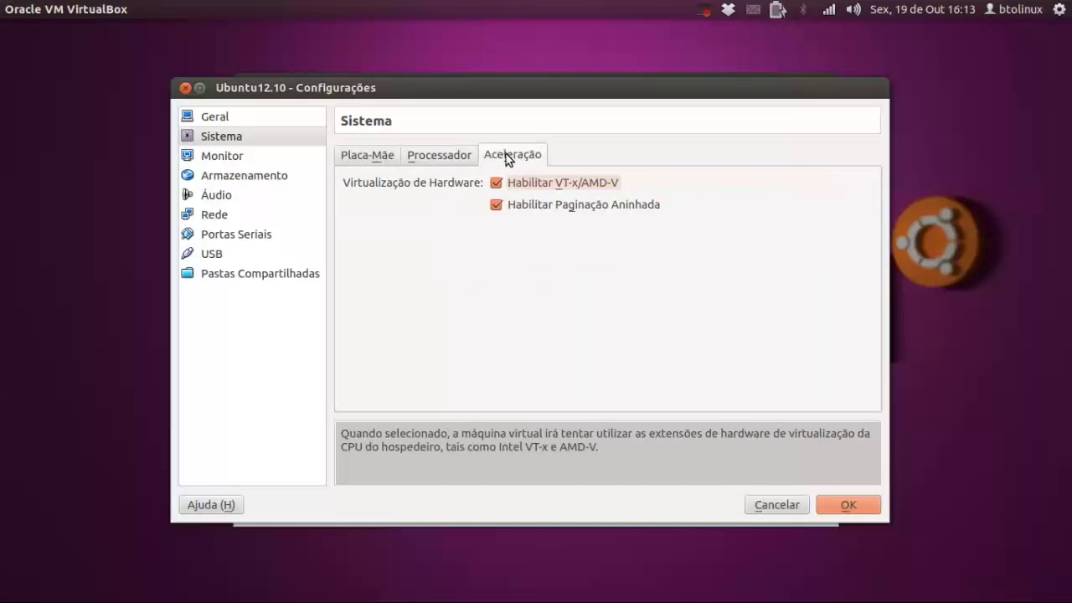
pyautogui.click(440, 157)
pyautogui.click(381, 159)
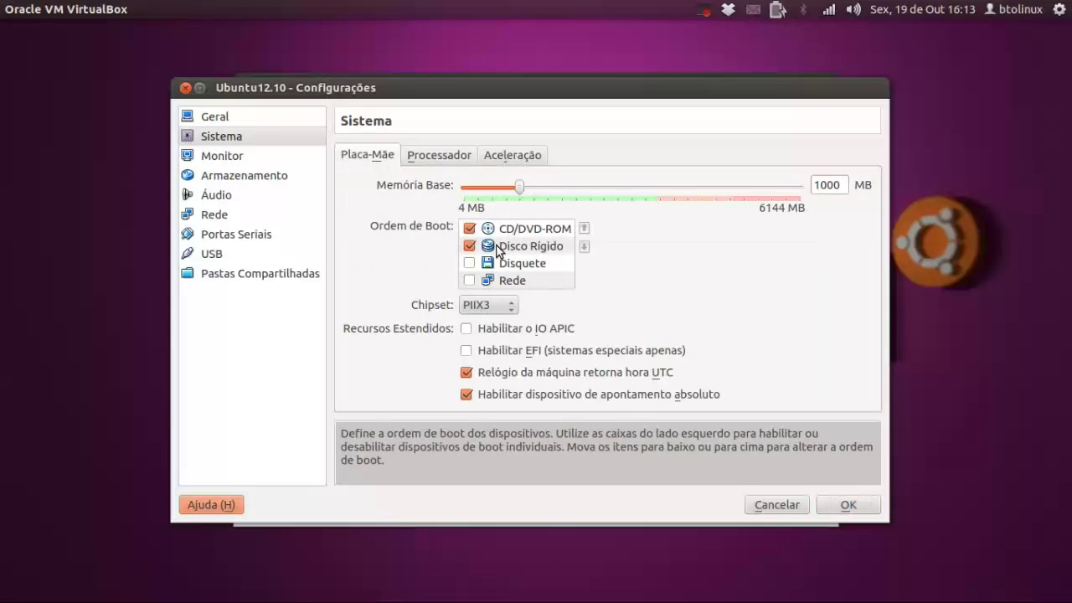
# Step: Load ubuntu-12.10-desktop-i386.iso from Downloads/Instaladores/SOs into the machine's empty IDE CD/DVD drive
pyautogui.click(216, 177)
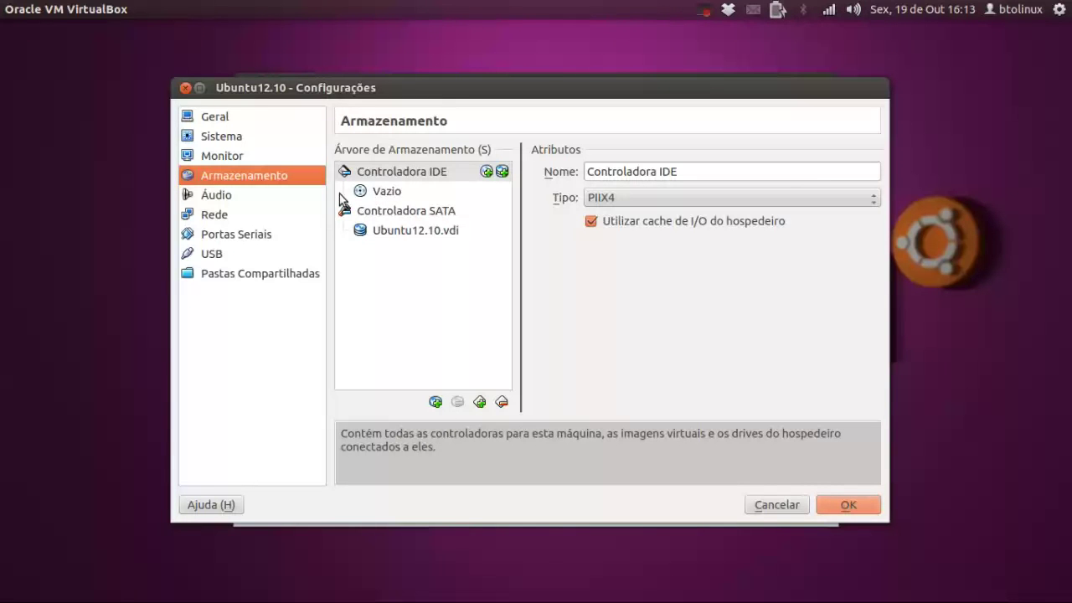
pyautogui.click(383, 193)
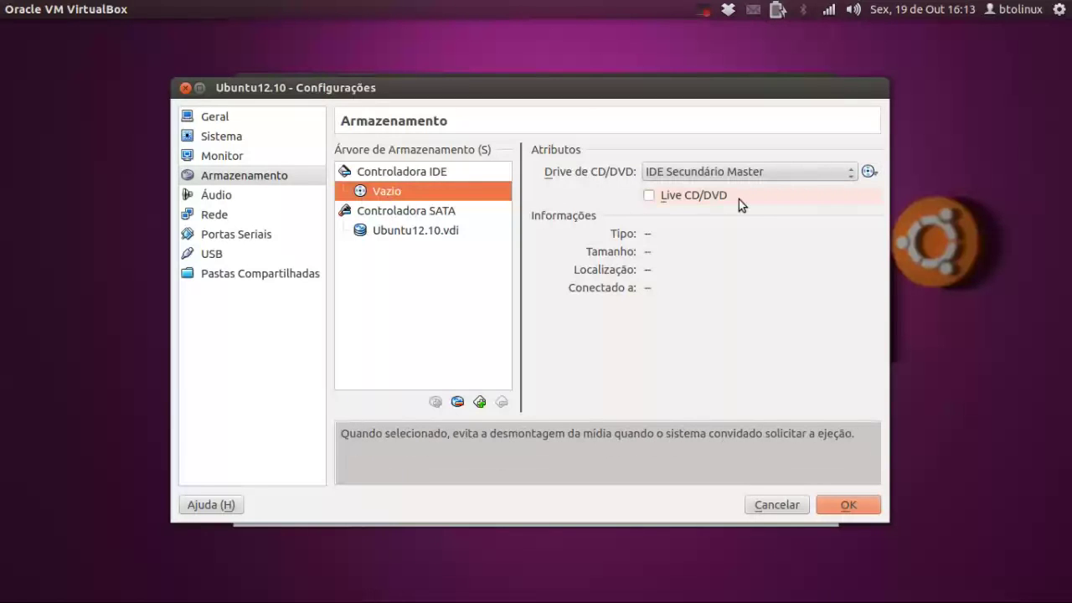
pyautogui.click(870, 172)
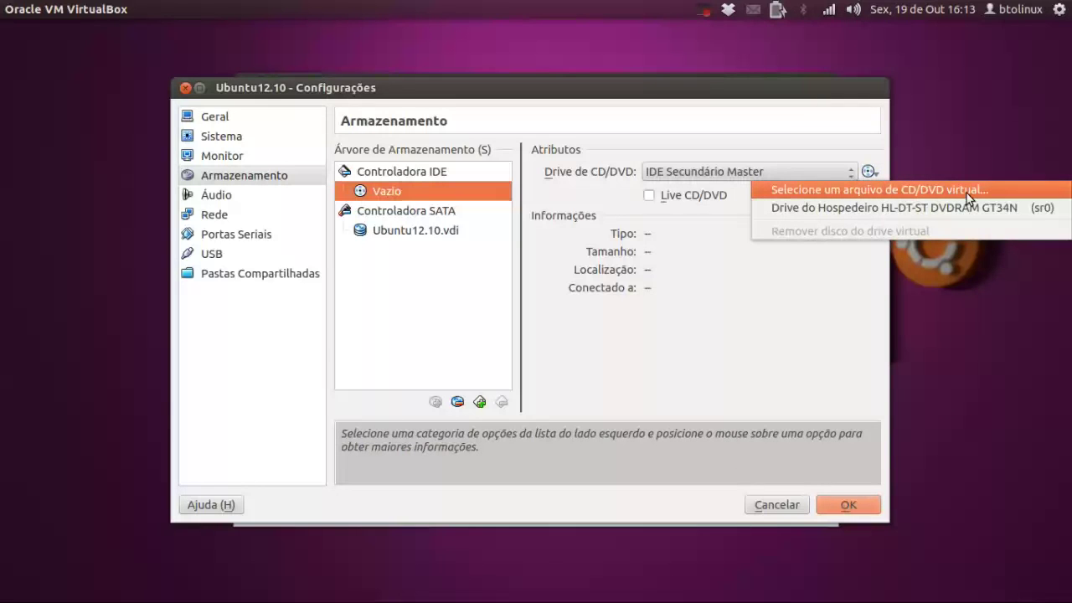
pyautogui.click(892, 191)
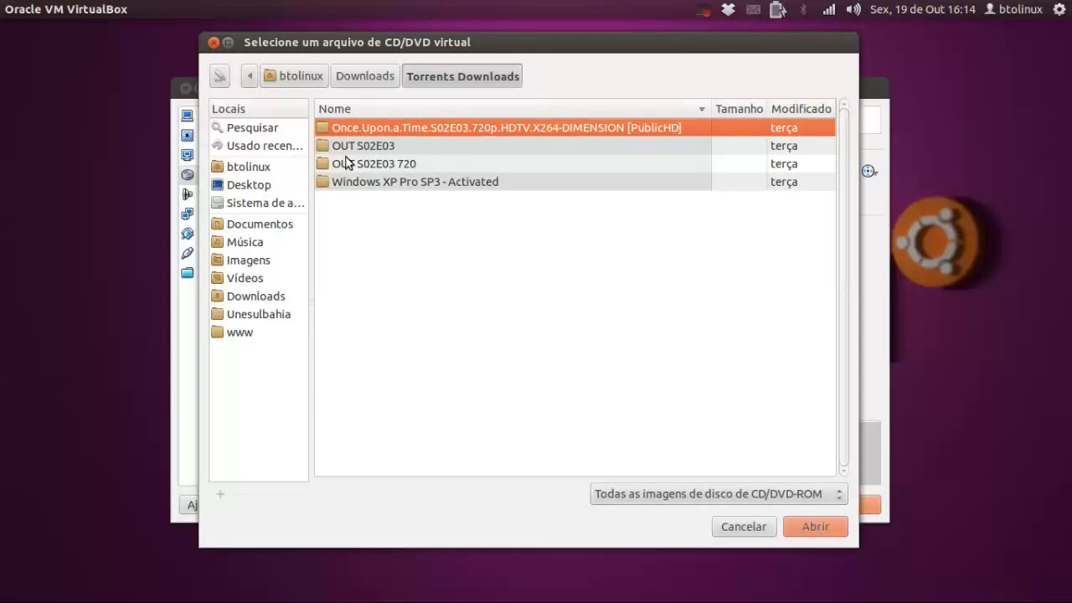
pyautogui.click(369, 75)
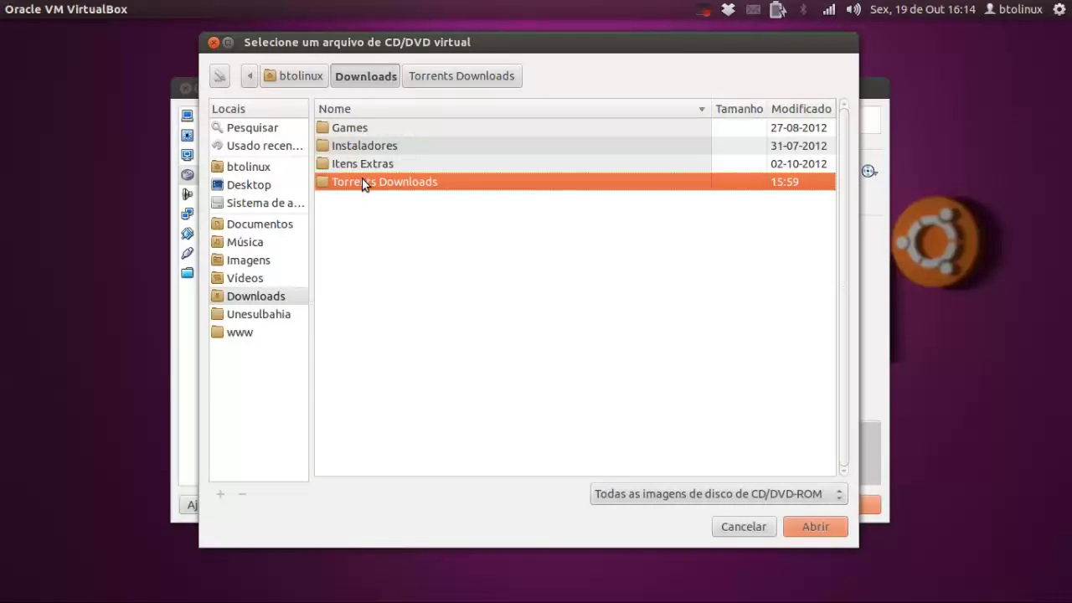
pyautogui.doubleClick(357, 144)
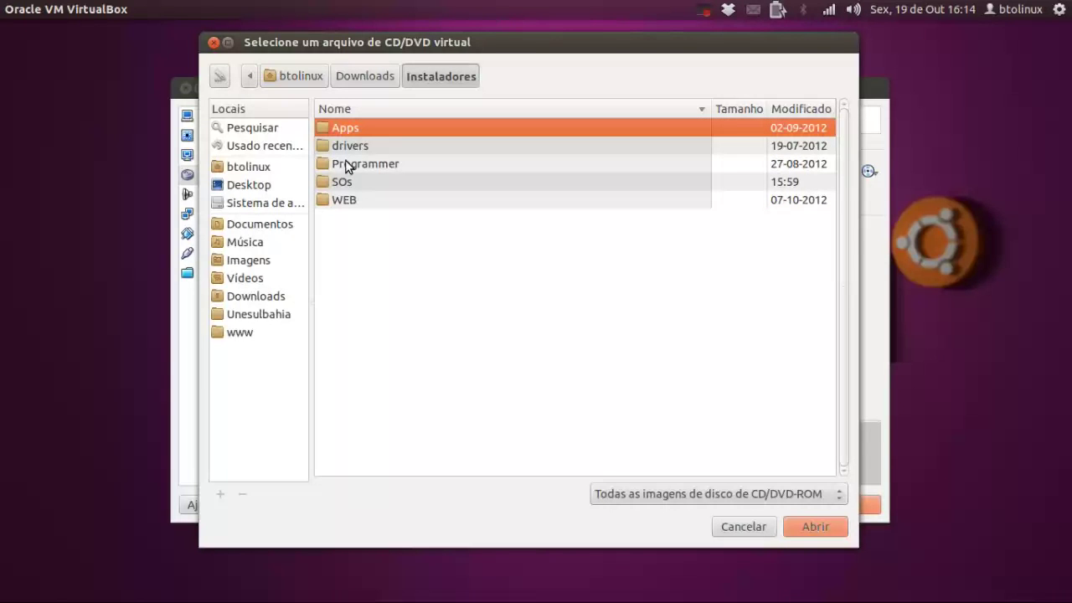
pyautogui.doubleClick(342, 181)
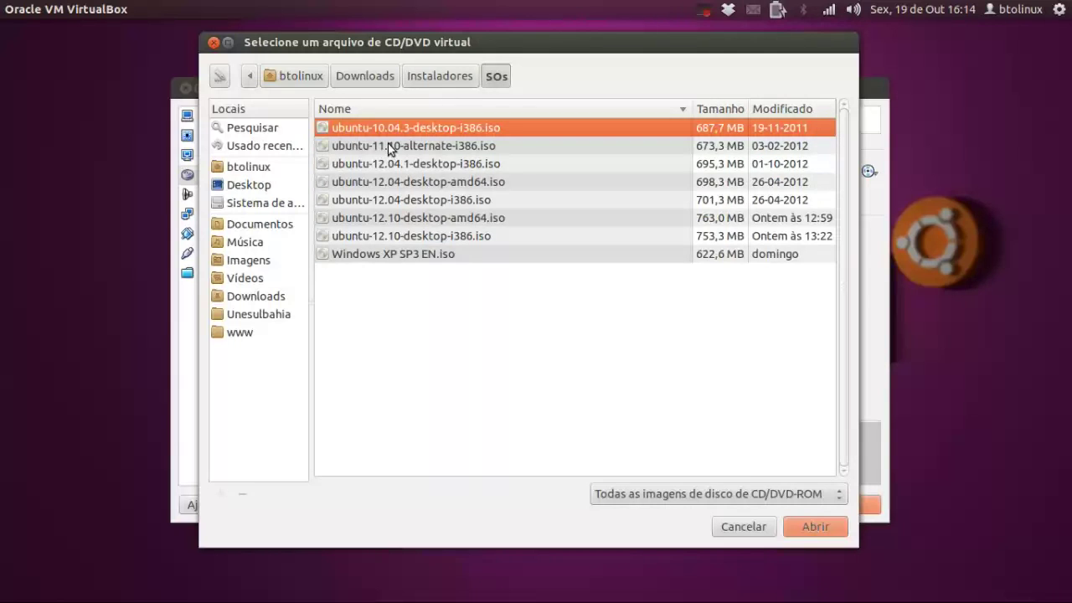
pyautogui.click(386, 236)
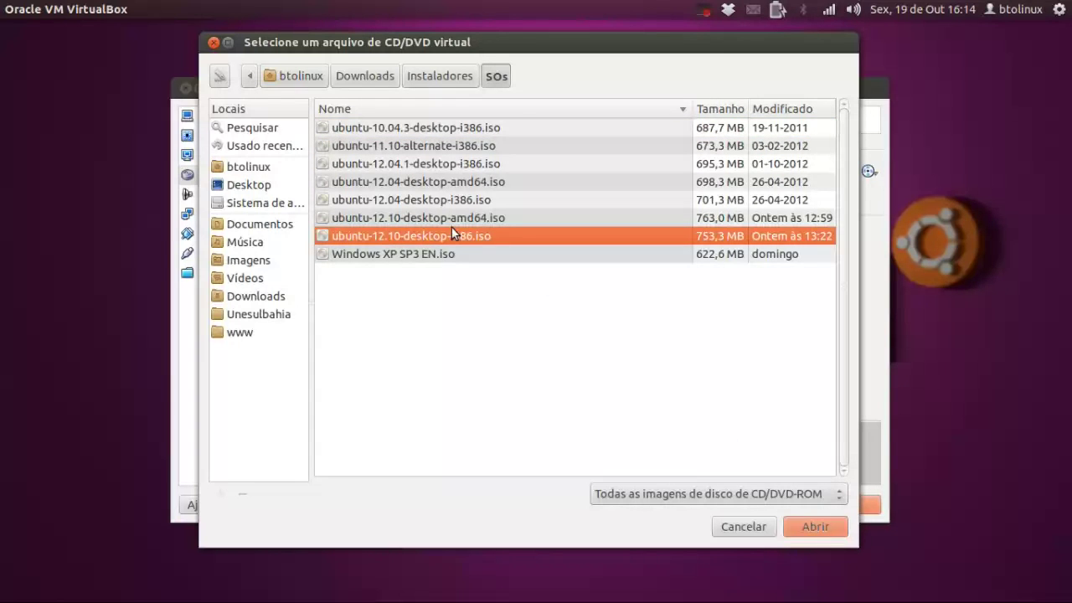
pyautogui.click(823, 527)
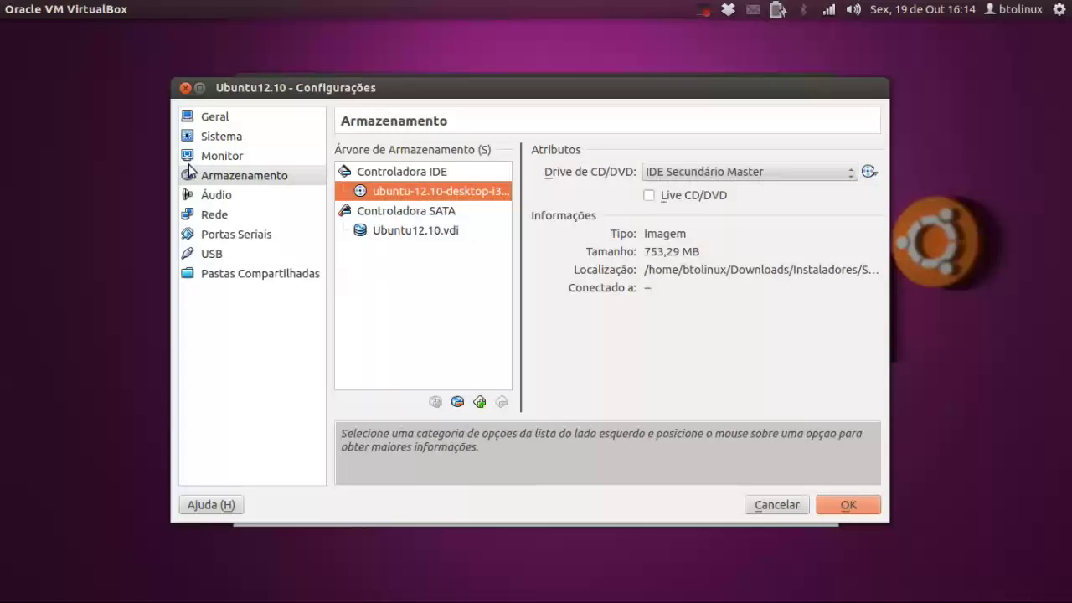
# Step: Check the network, USB and system settings of the virtual machine, and save its configuration
pyautogui.click(214, 216)
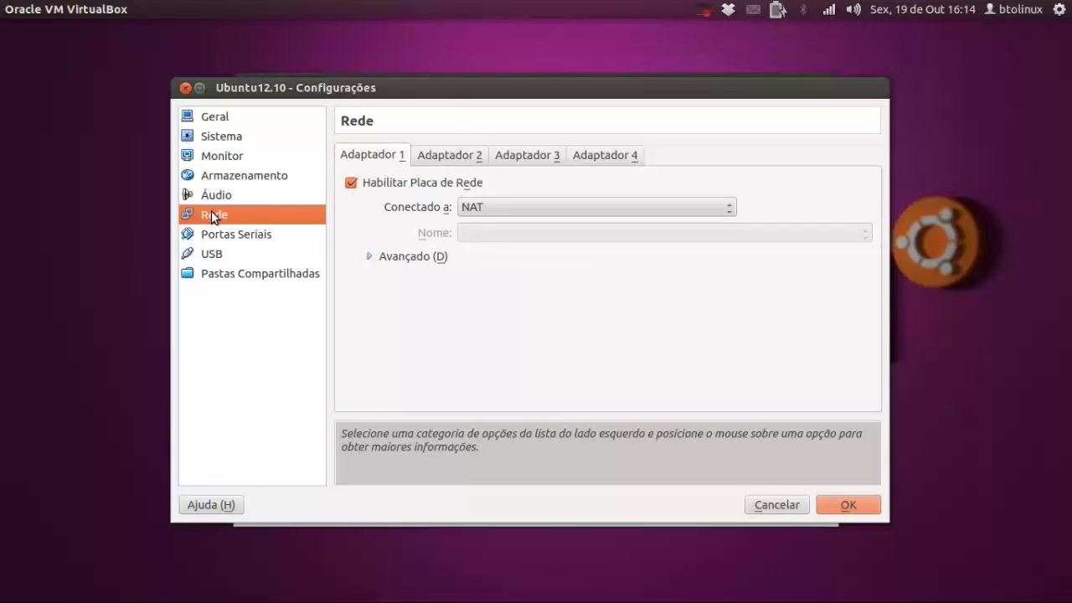
pyautogui.click(211, 255)
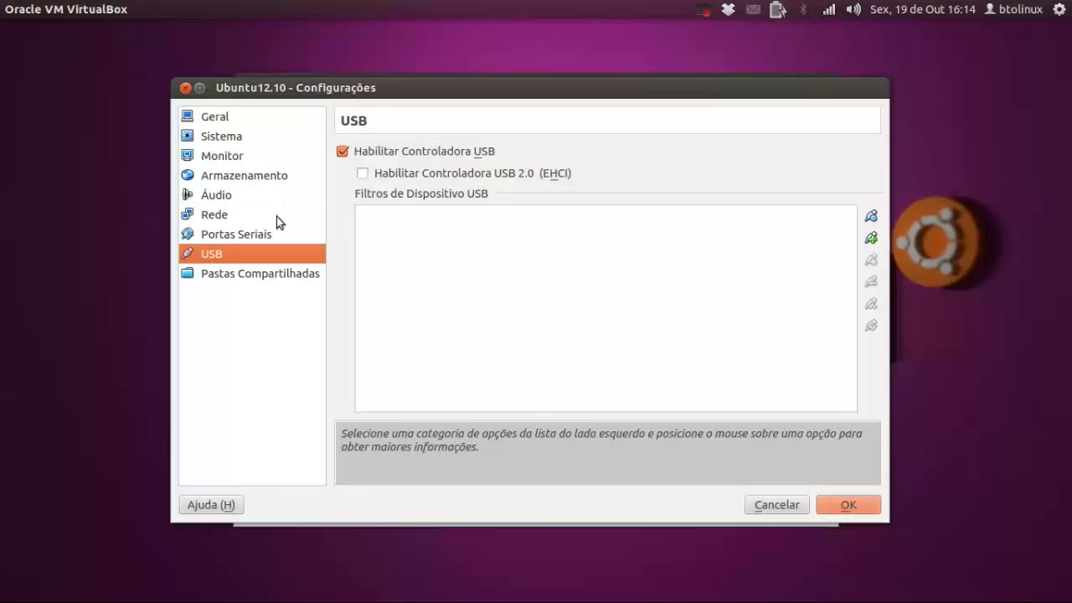
pyautogui.click(215, 218)
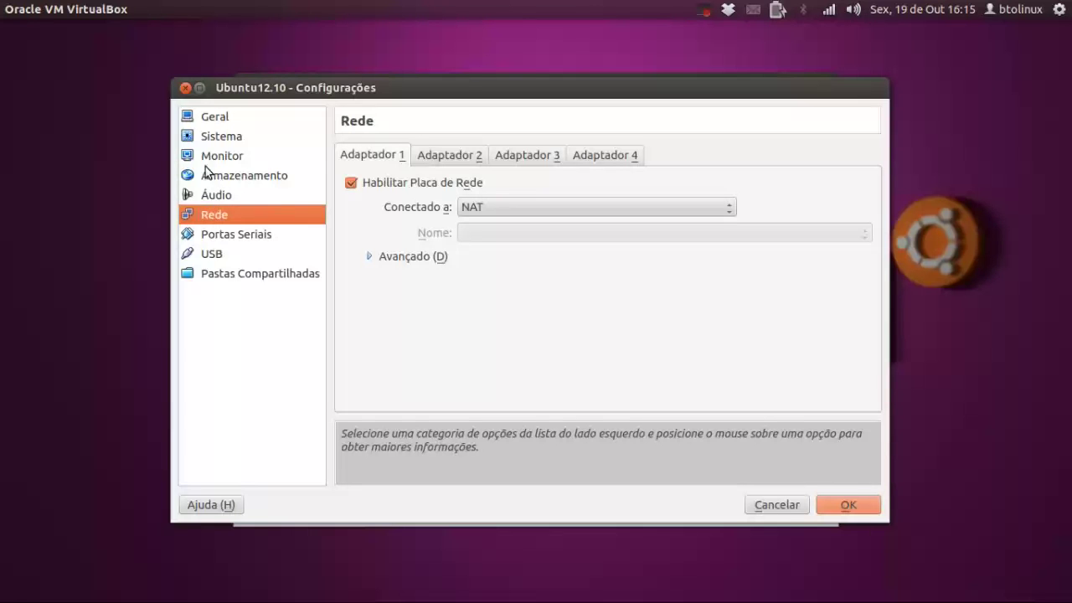
pyautogui.click(215, 138)
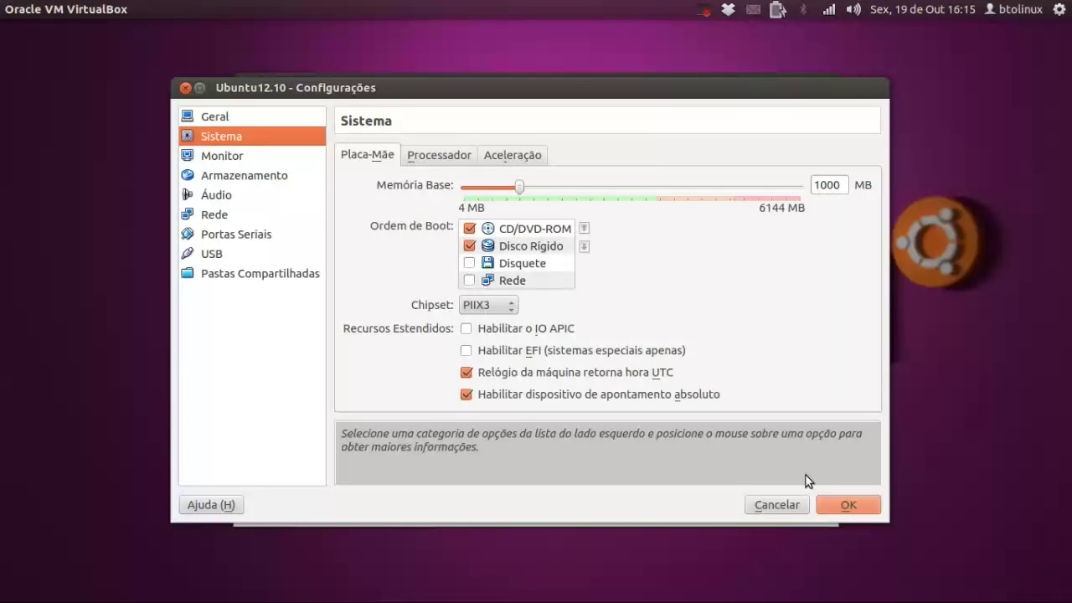
pyautogui.click(846, 506)
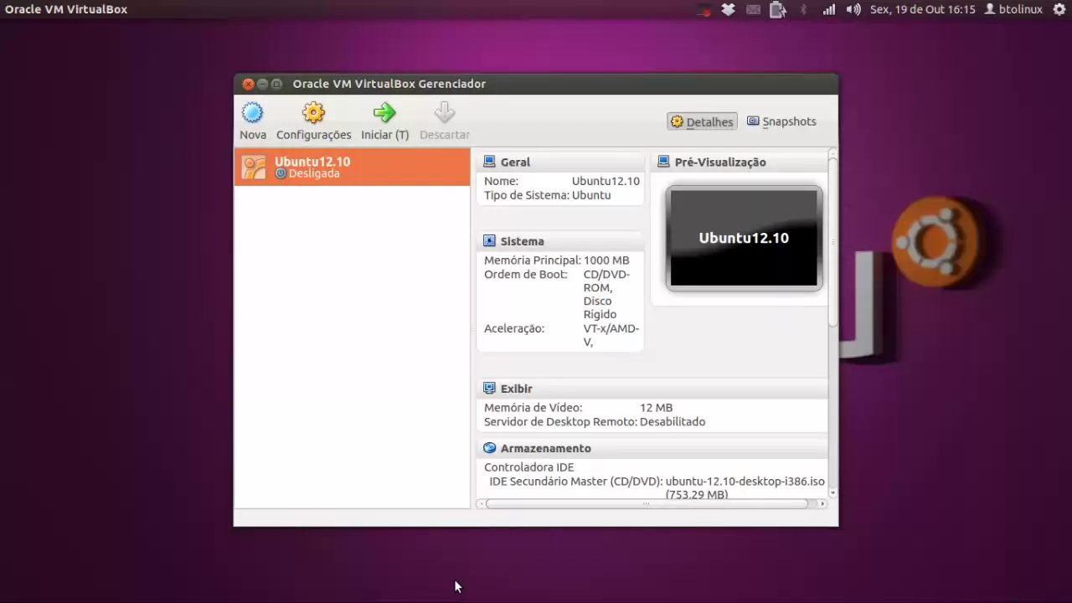
pyautogui.click(703, 12)
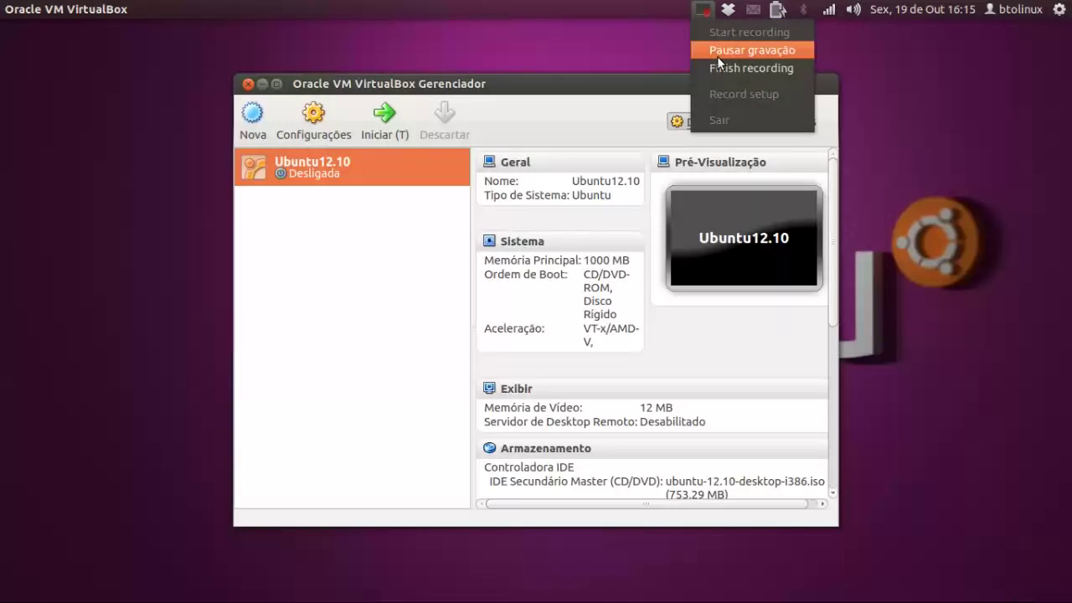